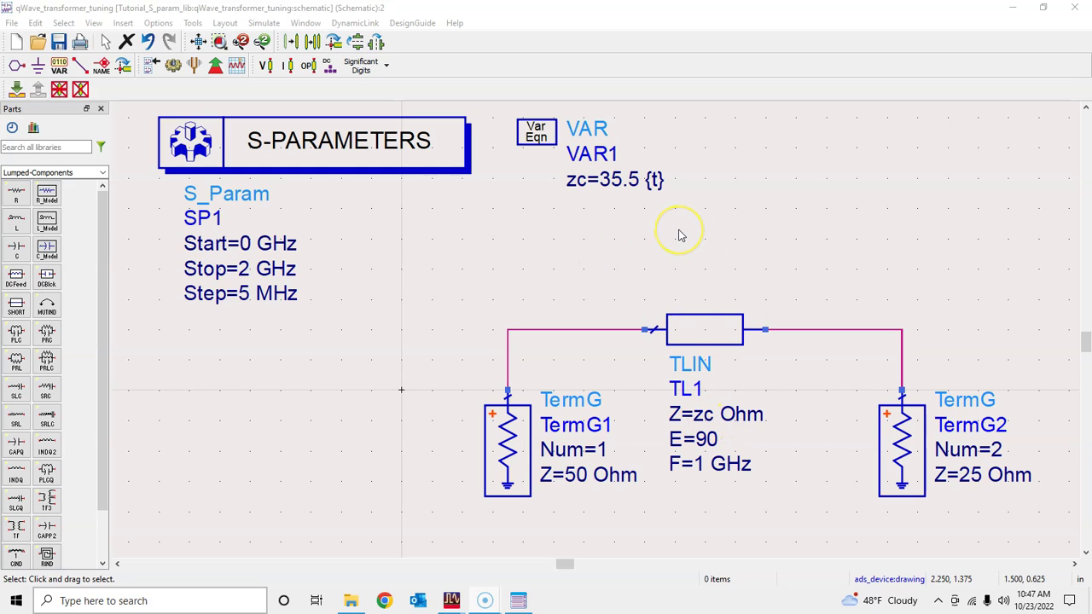
Arrange the ADS windows so the main window is visible beside the schematic
click(693, 261)
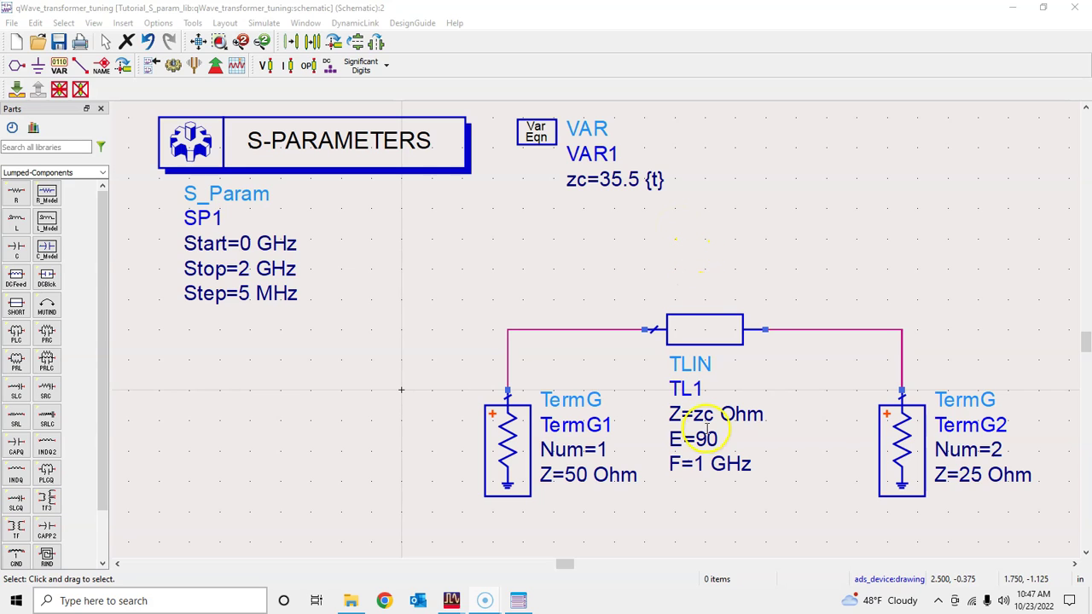
click(740, 184)
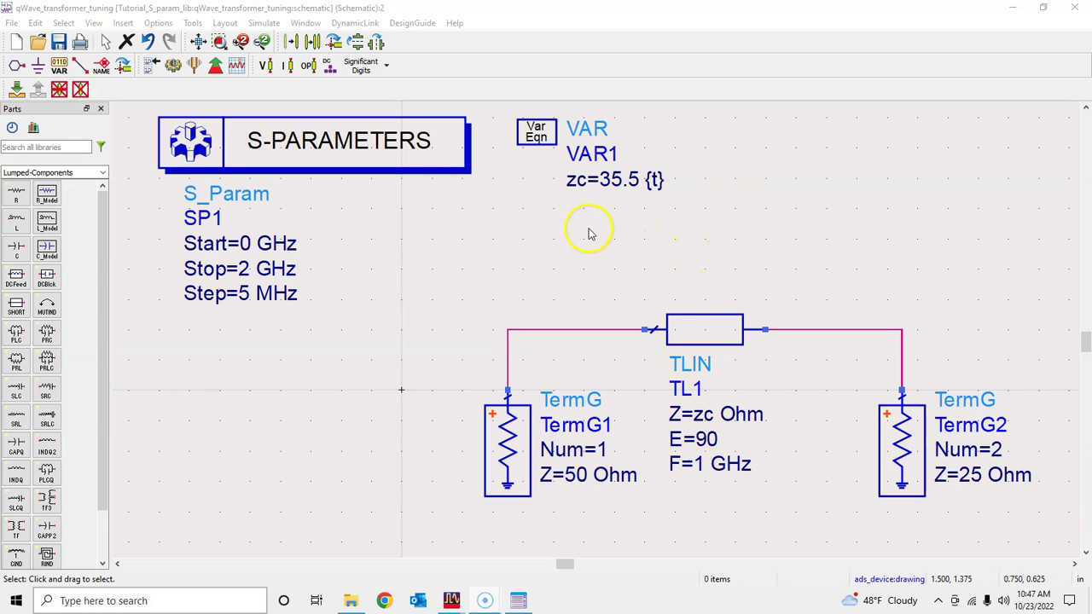
click(579, 182)
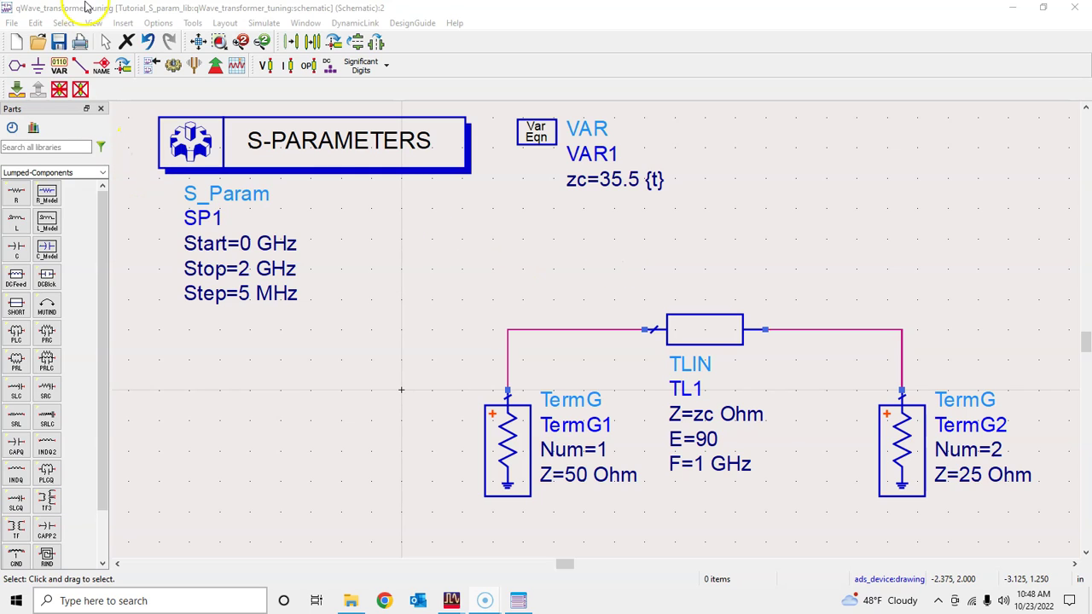
drag(77, 9, 288, 19)
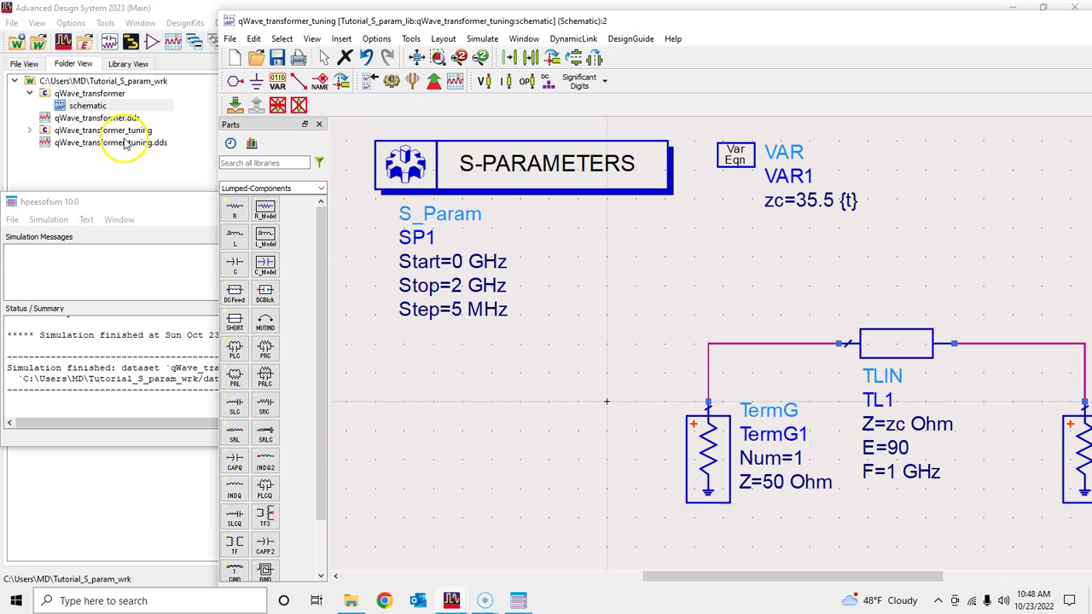
Save As a new cell named qWave_transformer_optim, swapping the tuning suffix for optim
click(230, 38)
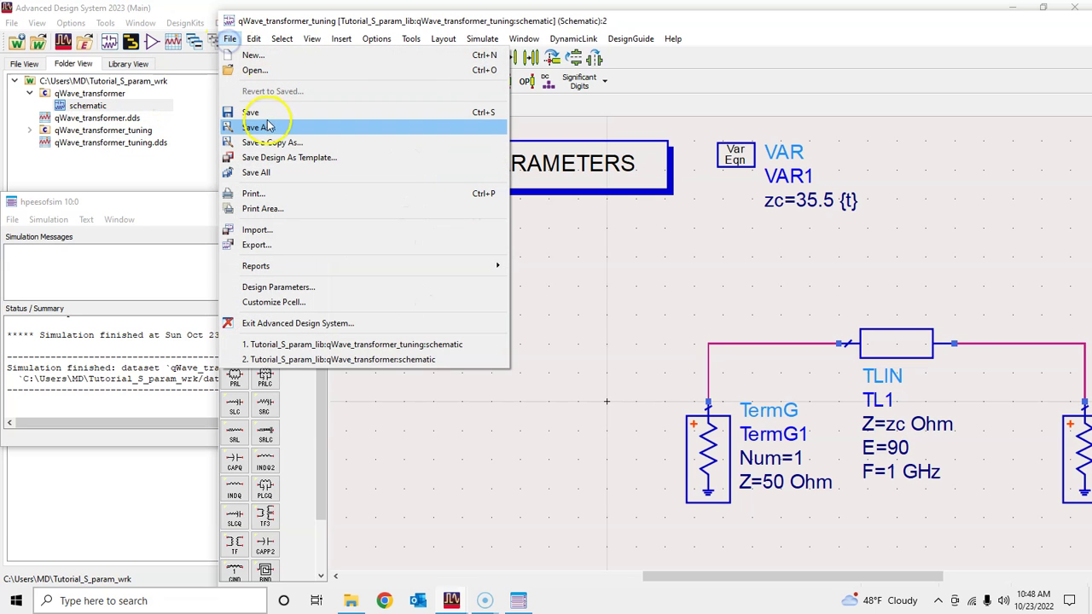
click(267, 128)
click(767, 275)
key(BackSpace)
key(BackSpace)
key(BackSpace)
key(BackSpace)
key(BackSpace)
key(BackSpace)
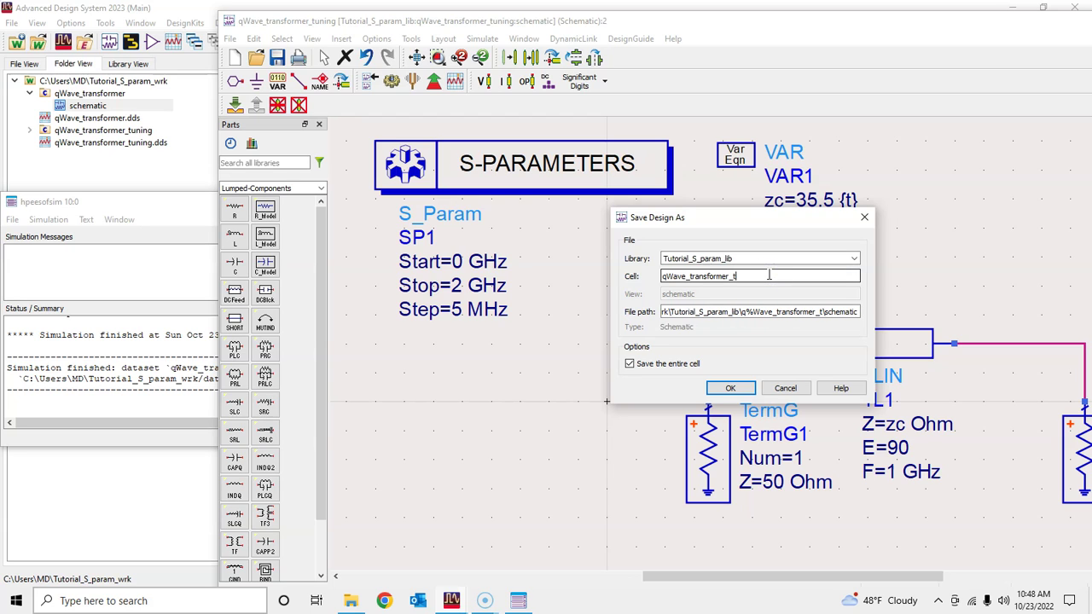
text(optim)
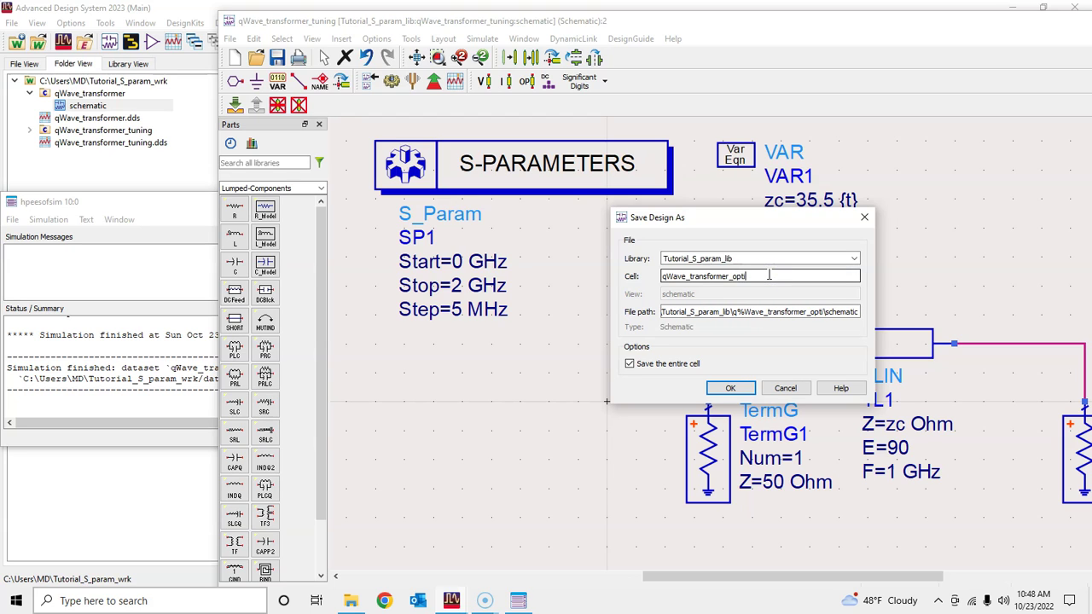
click(730, 388)
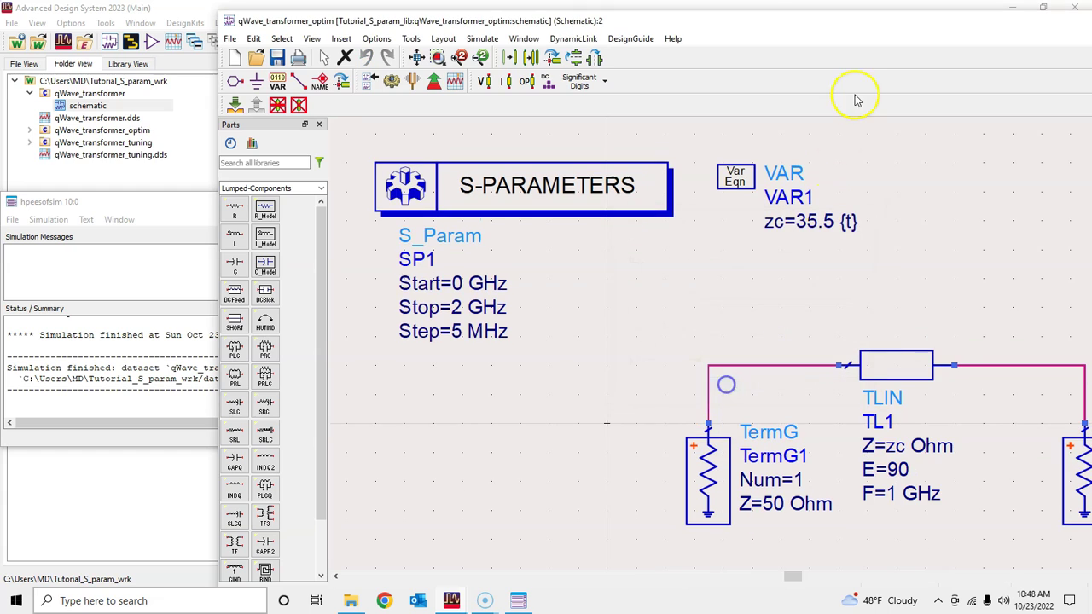
Set zc's Tuning Status to Clear in VAR1's Tune/Opt/Stat/DOE Setup
double_click(951, 21)
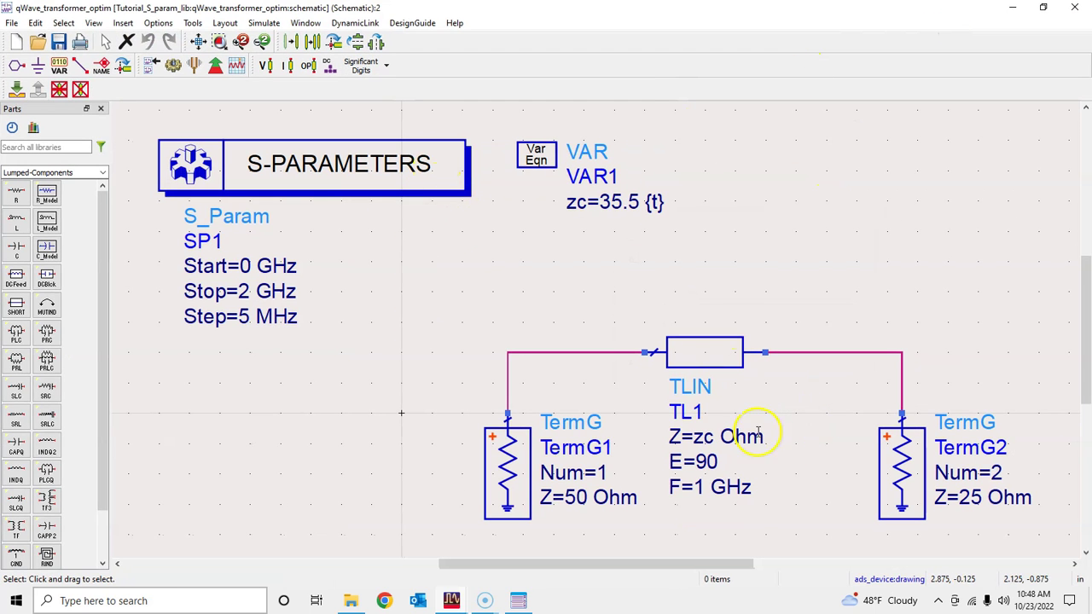
double_click(632, 202)
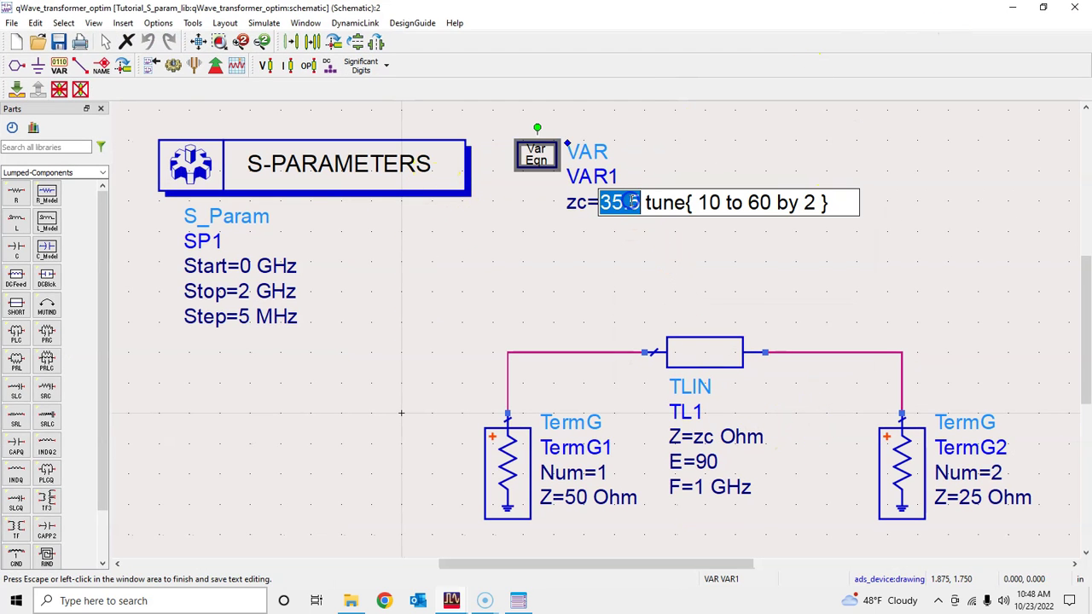
click(625, 260)
double_click(537, 154)
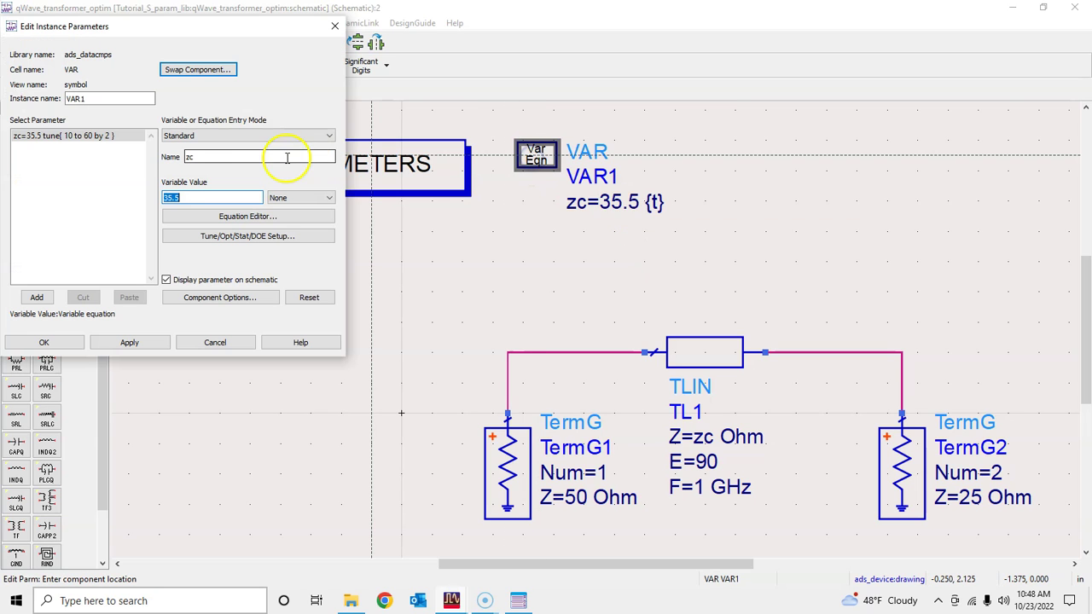
click(215, 234)
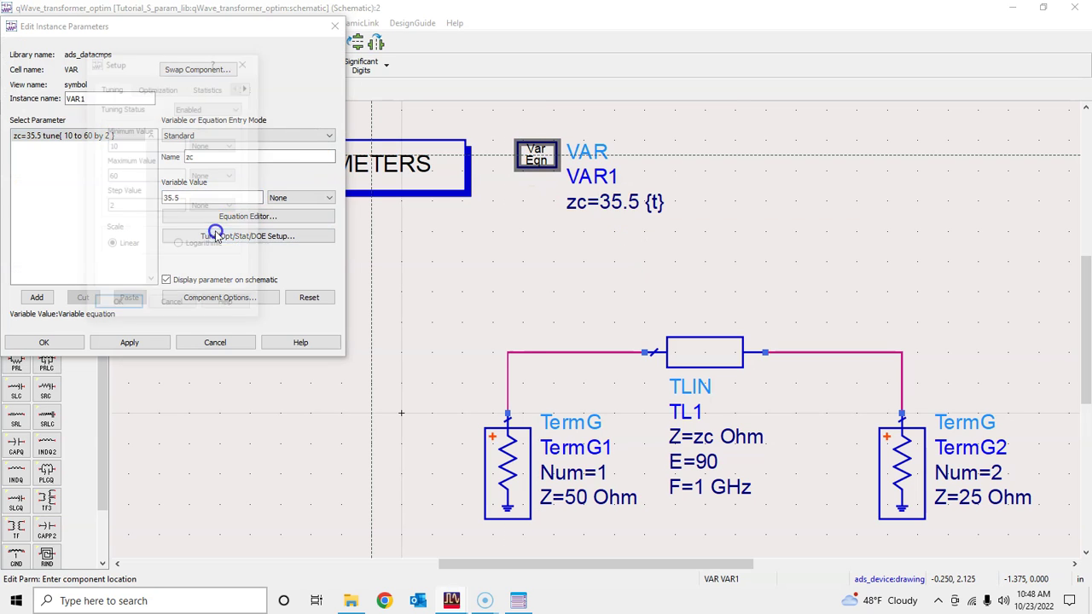
click(207, 108)
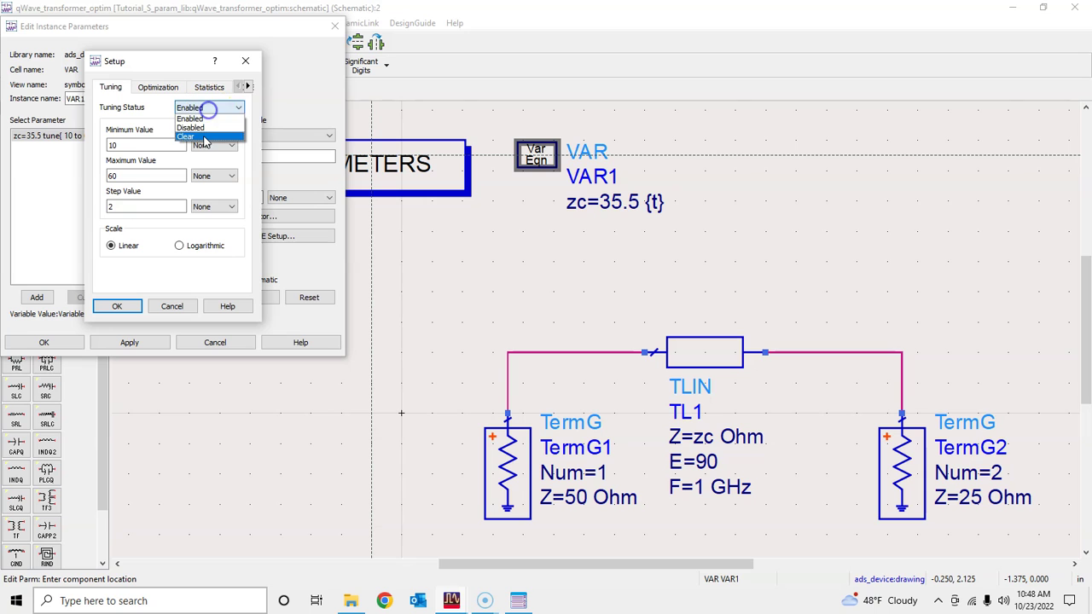
click(203, 139)
click(117, 306)
click(56, 342)
Change zc to 20 directly on the schematic
double_click(616, 202)
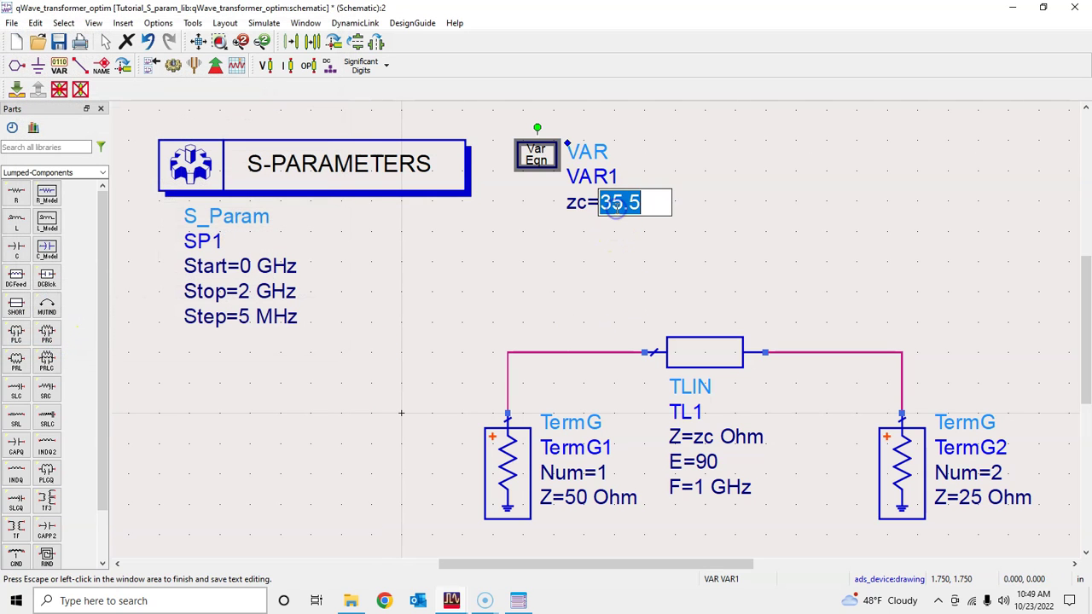
text(20)
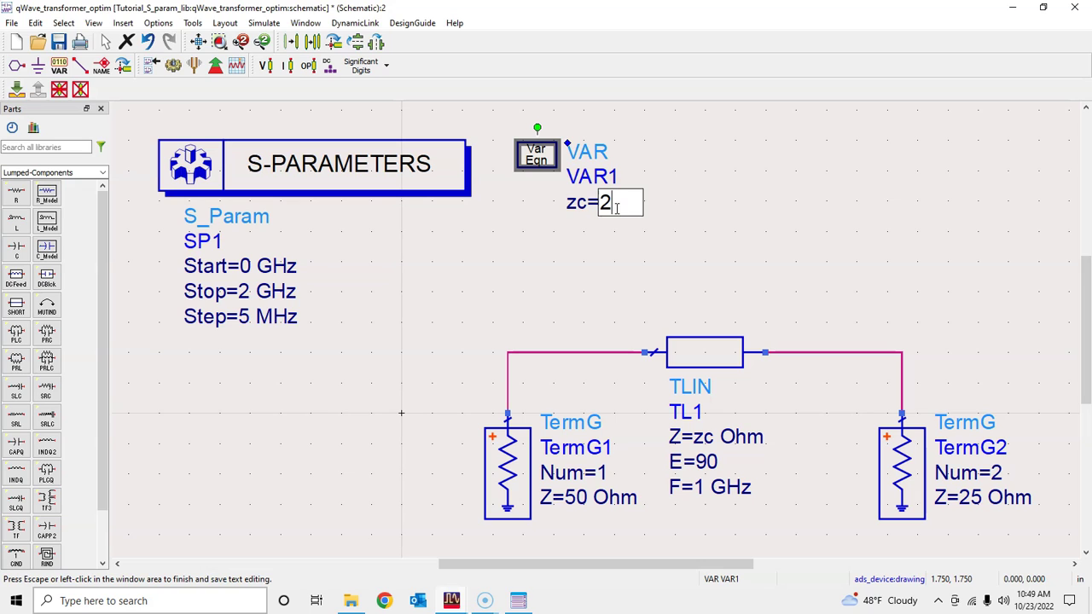
click(603, 267)
click(615, 209)
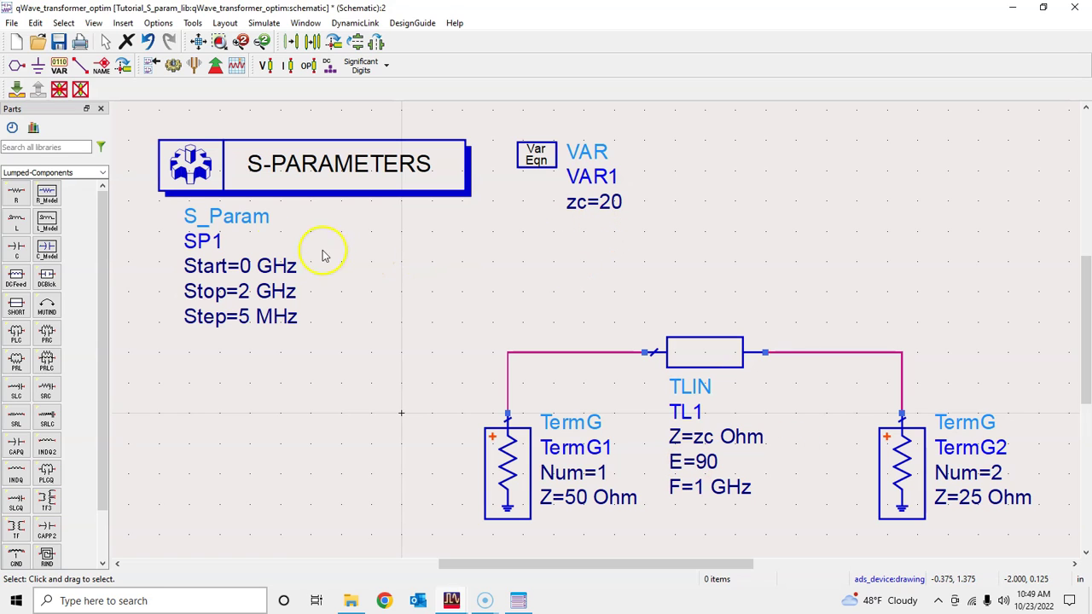
Place a Goal component from the Optim/Stat/DOE palette on the schematic
click(103, 172)
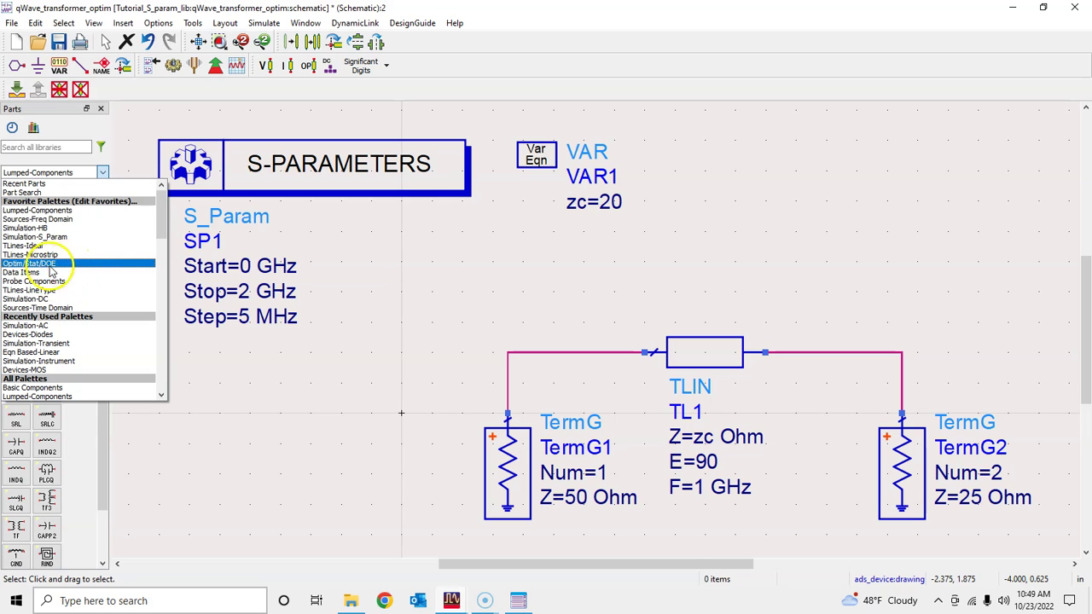
click(34, 264)
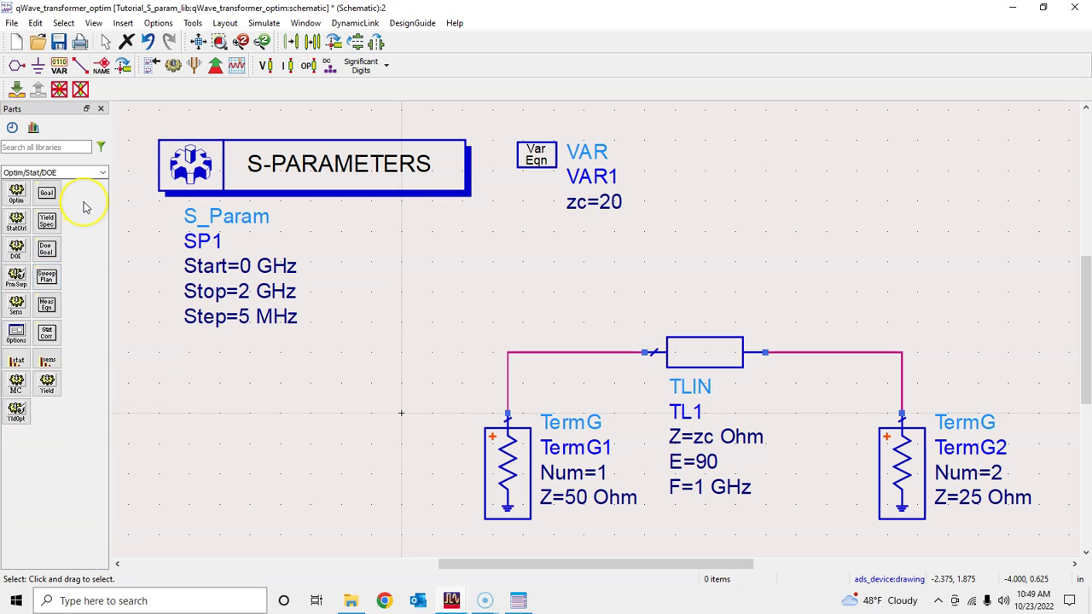
click(47, 196)
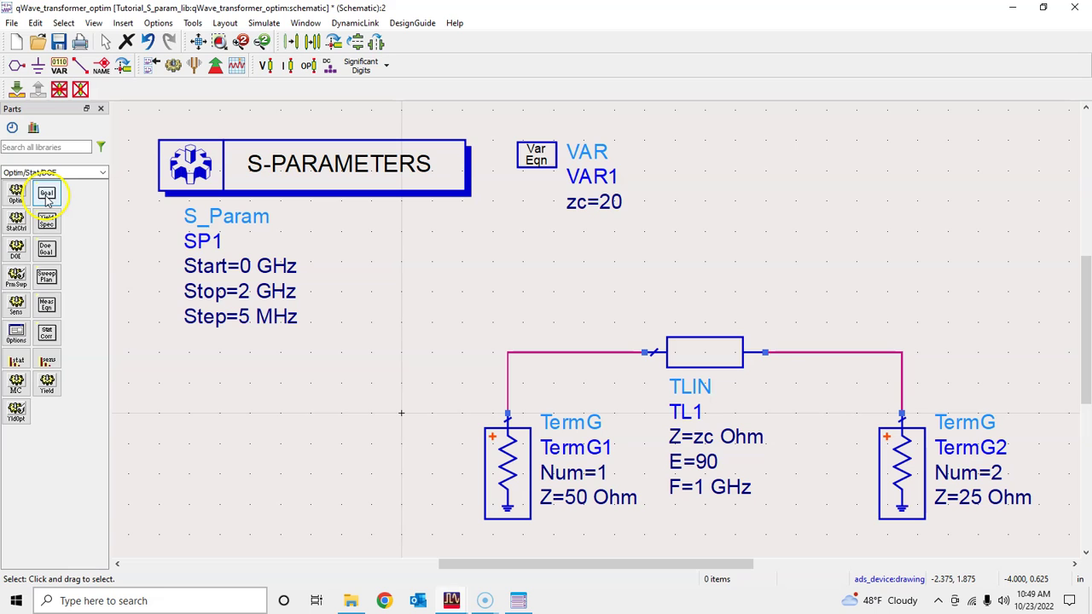
click(720, 119)
key(Escape)
Open OptimGoal1's Optim Goal Input and start entering its expression
double_click(757, 134)
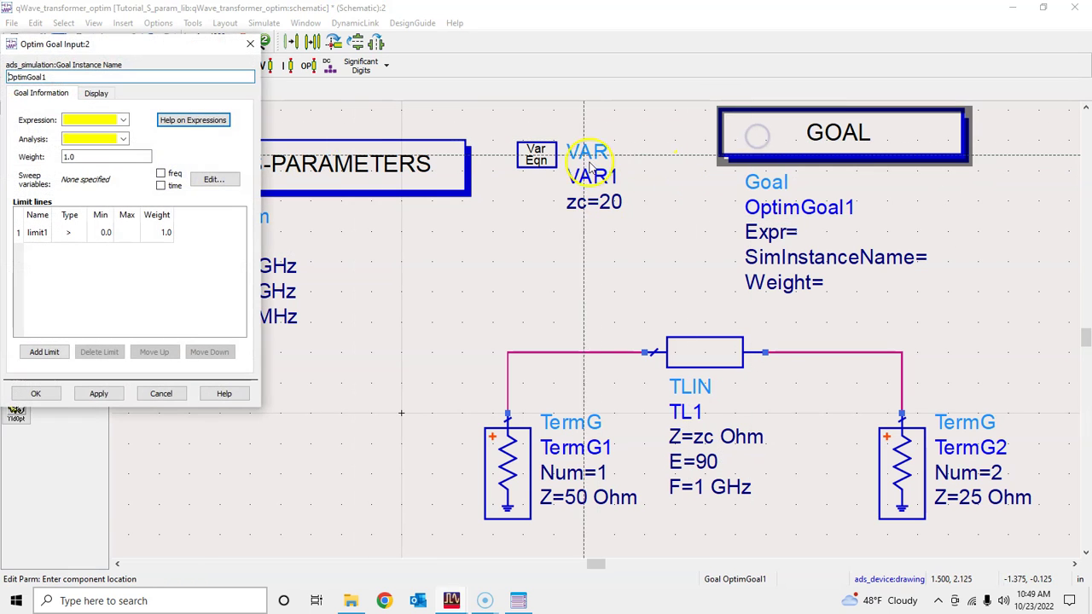
click(123, 120)
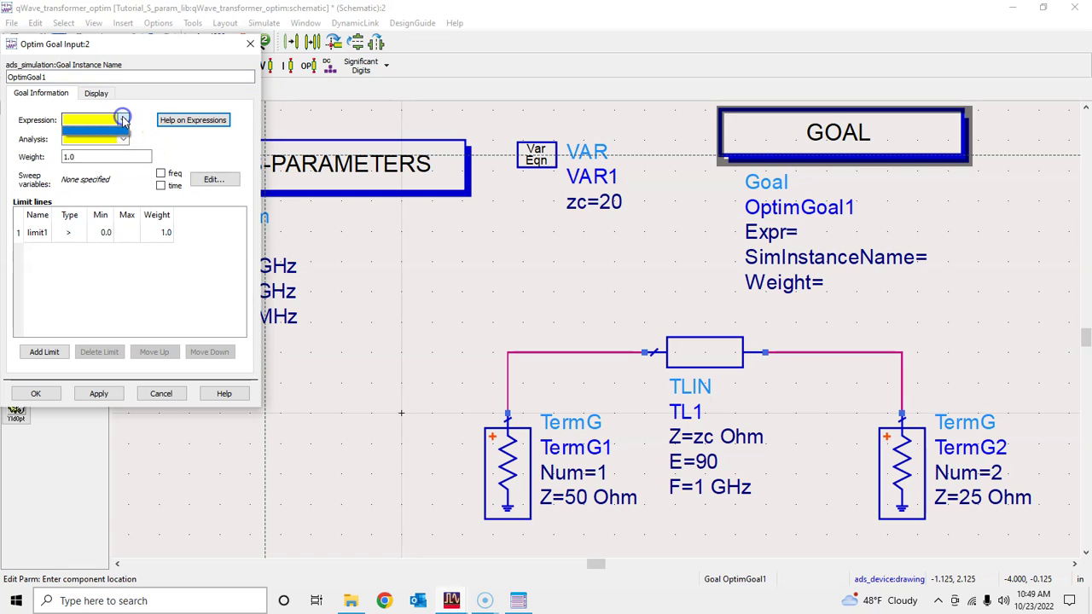
click(101, 120)
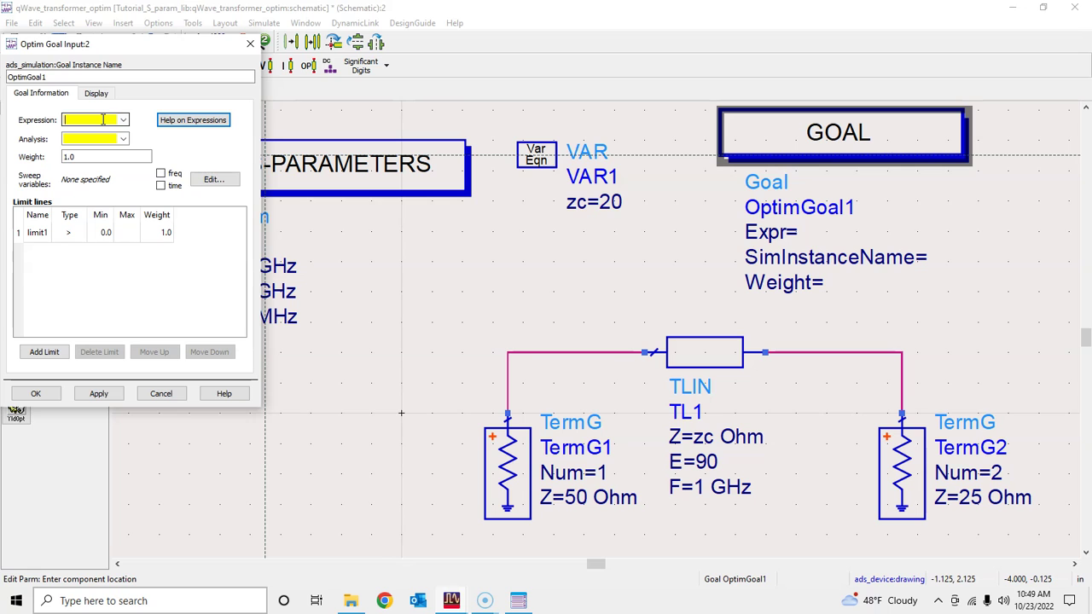
Open the tuning dataset's S11 plot and check that its trace expression is dB(S(1,1))
mouse_move(461, 600)
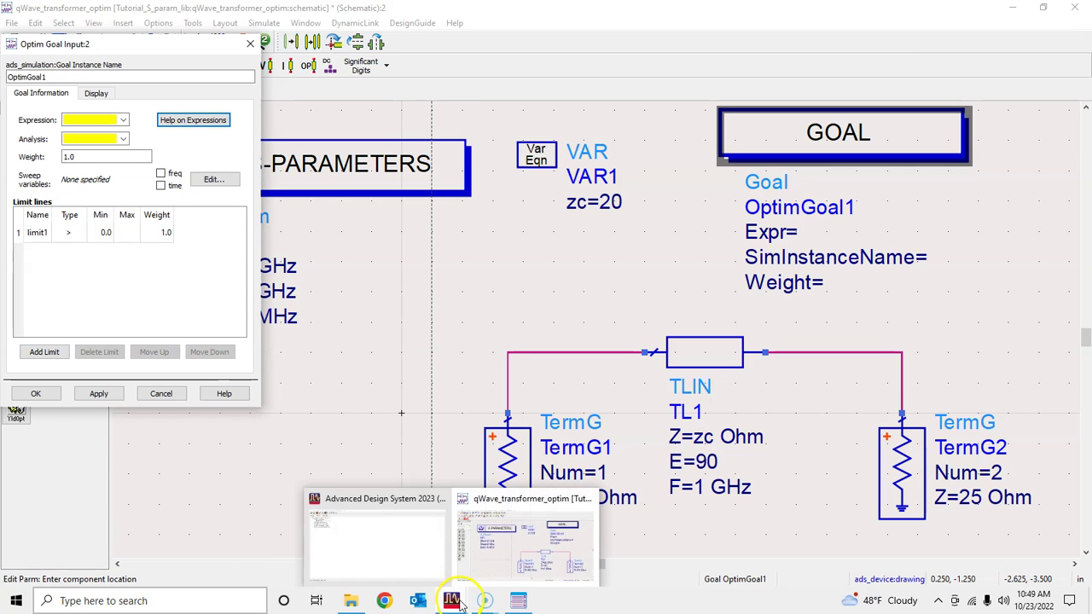
click(380, 525)
double_click(82, 156)
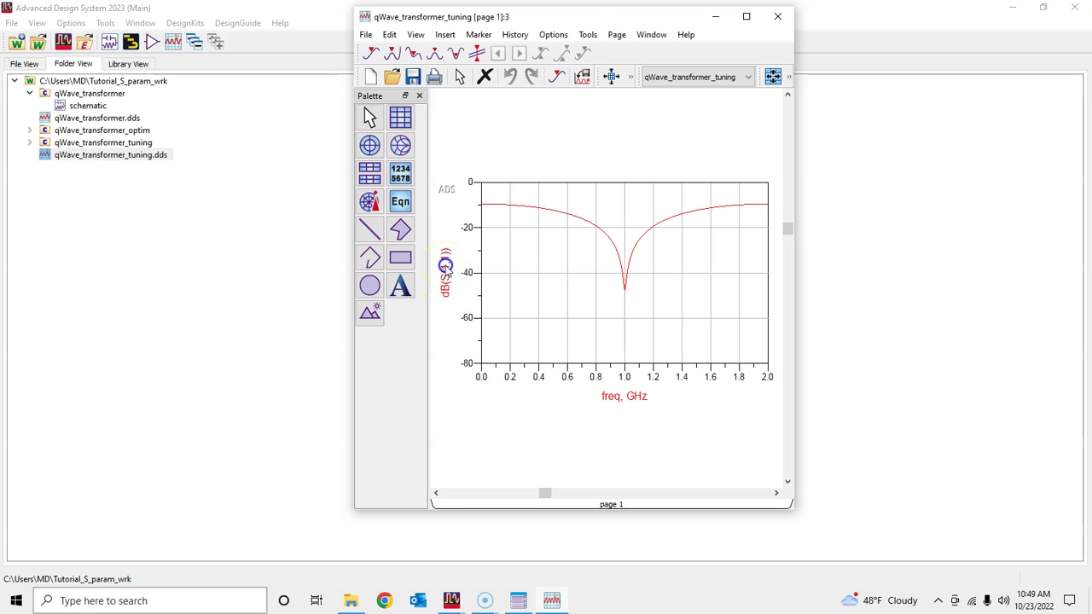
double_click(444, 266)
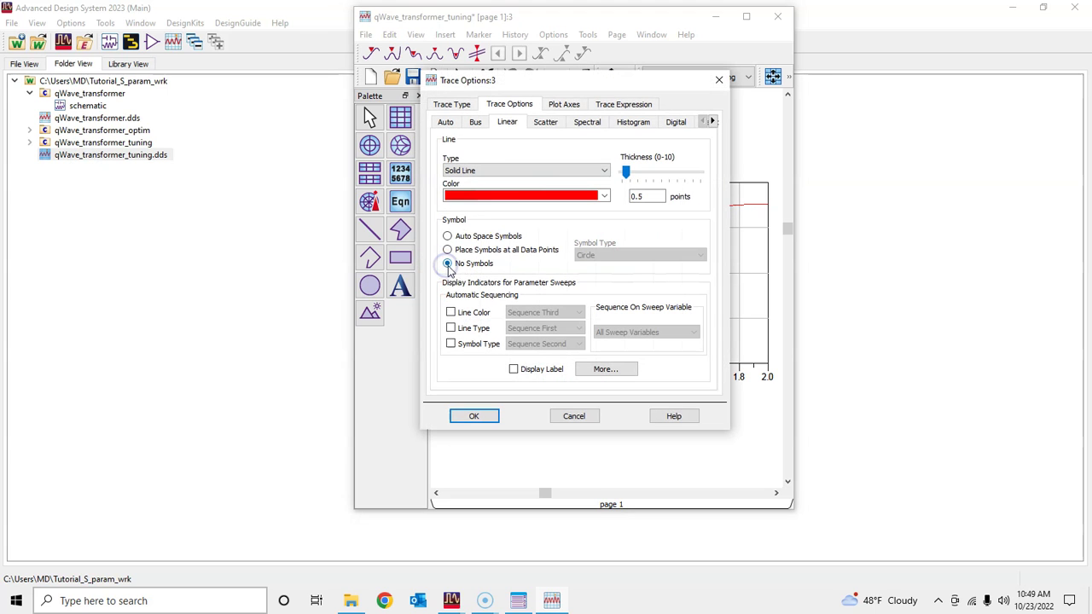
click(717, 83)
double_click(446, 269)
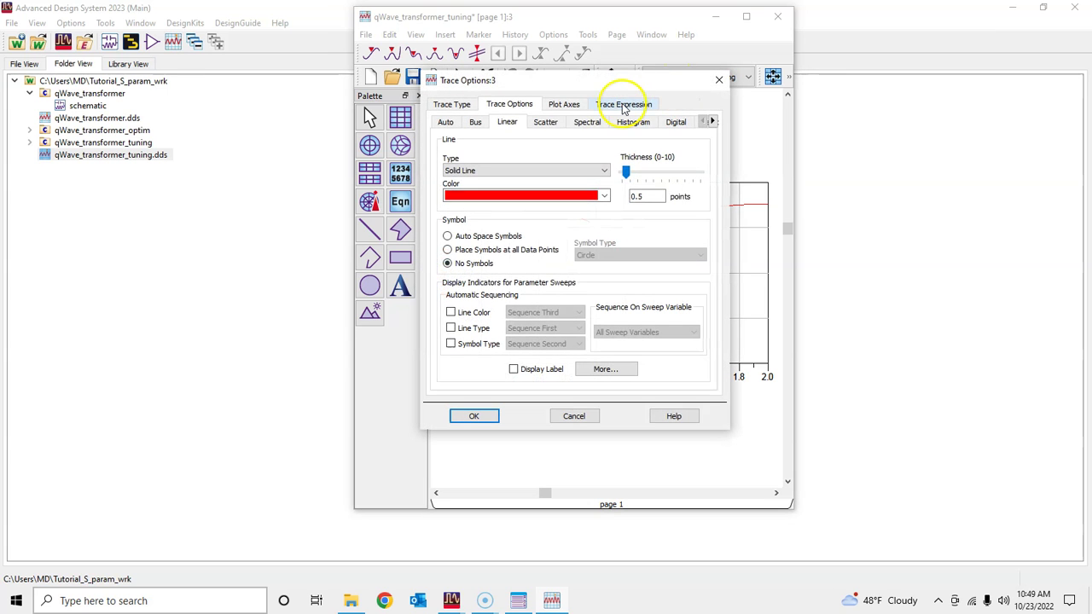
click(624, 104)
drag(480, 193, 408, 195)
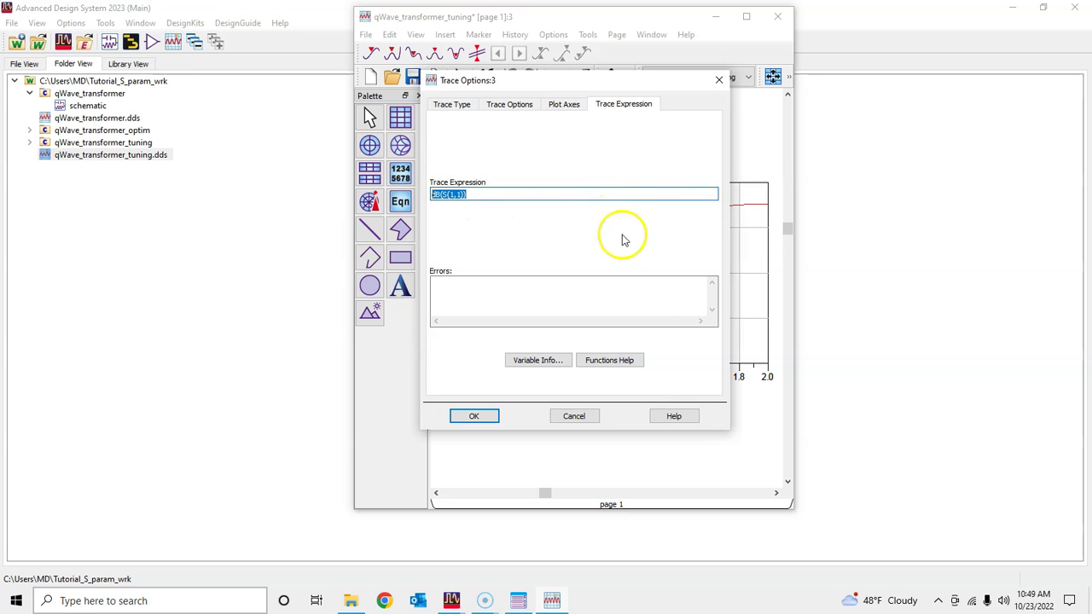
click(586, 413)
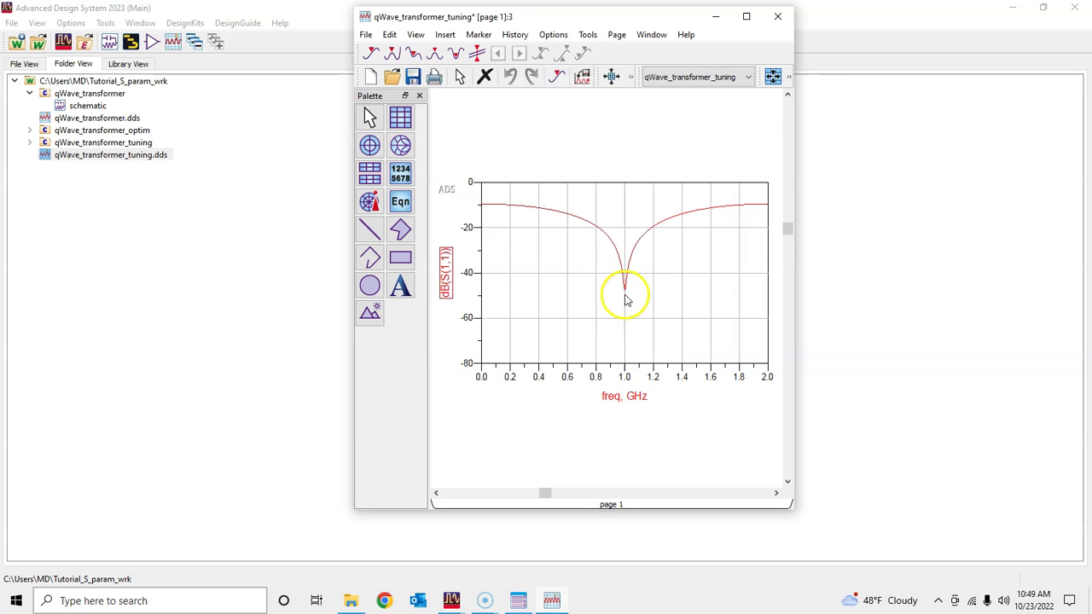
Close the qWave_transformer_tuning plot and return to the qWave_transformer_optim schematic
mouse_move(626, 288)
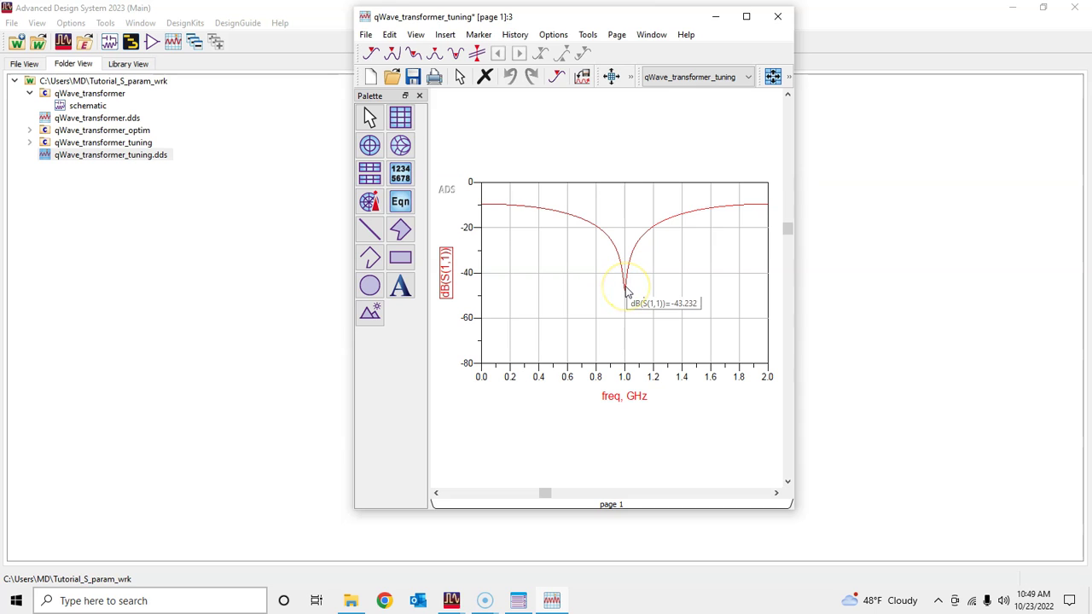
click(777, 16)
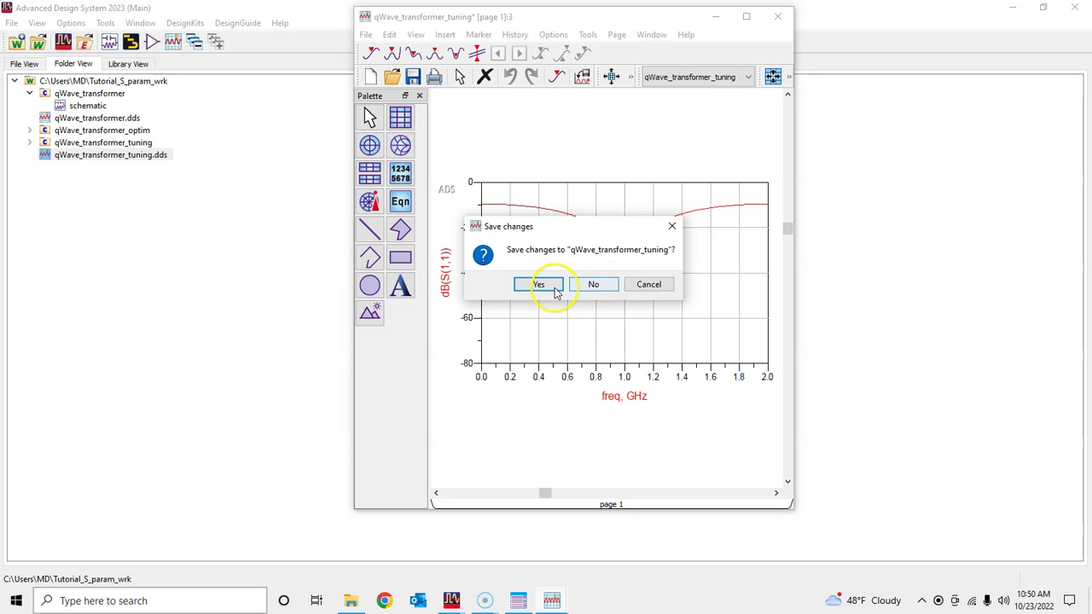
click(609, 286)
mouse_move(451, 599)
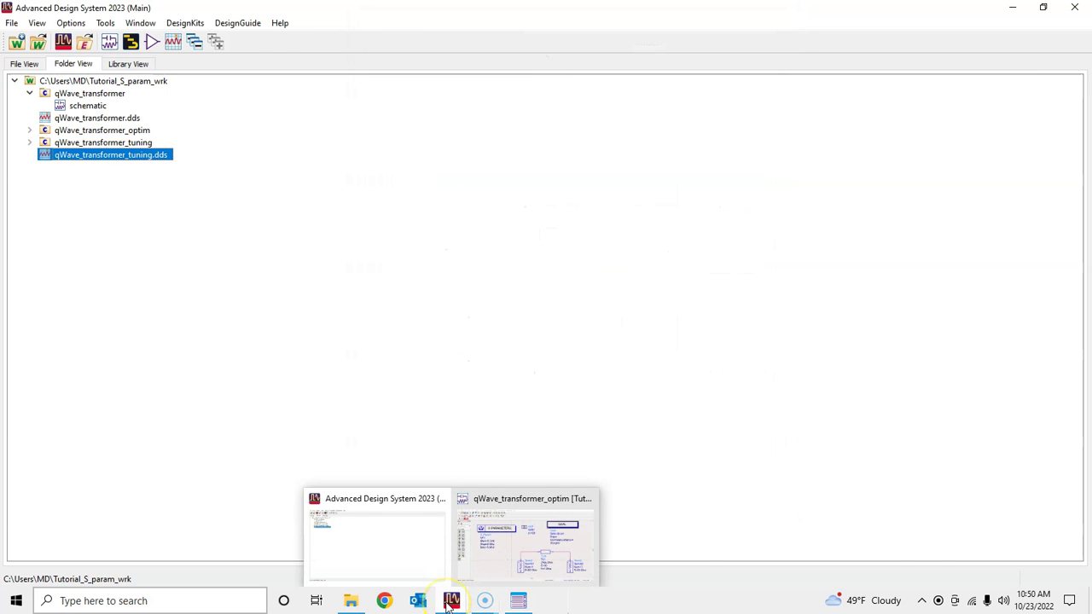
click(487, 564)
Enter dB(S(1,1)) as the goal's Expression
click(79, 120)
text(dB(S(1,1))
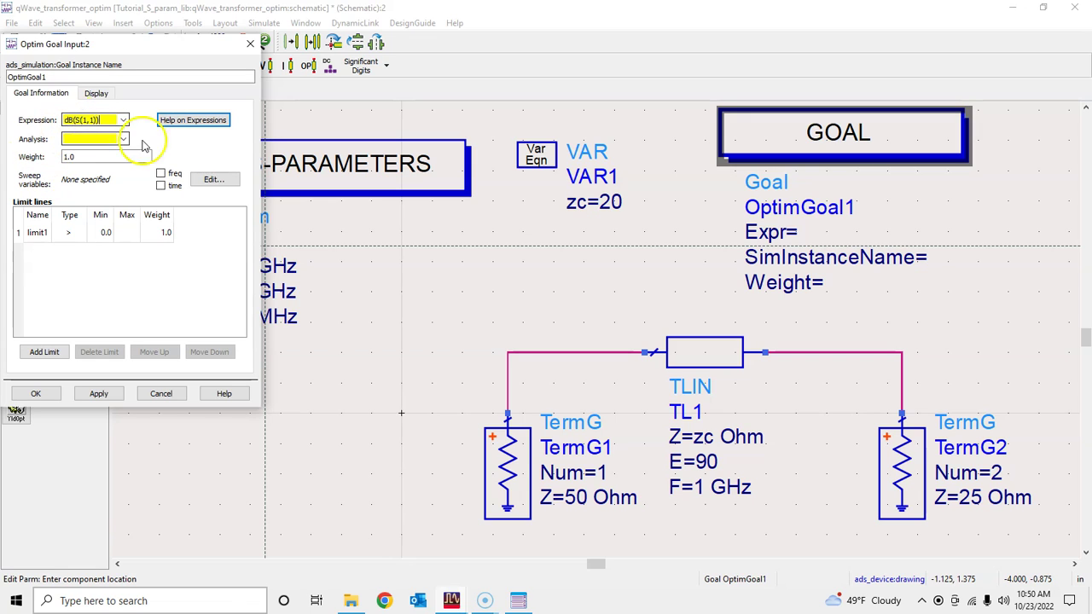
click(75, 117)
click(111, 120)
text())
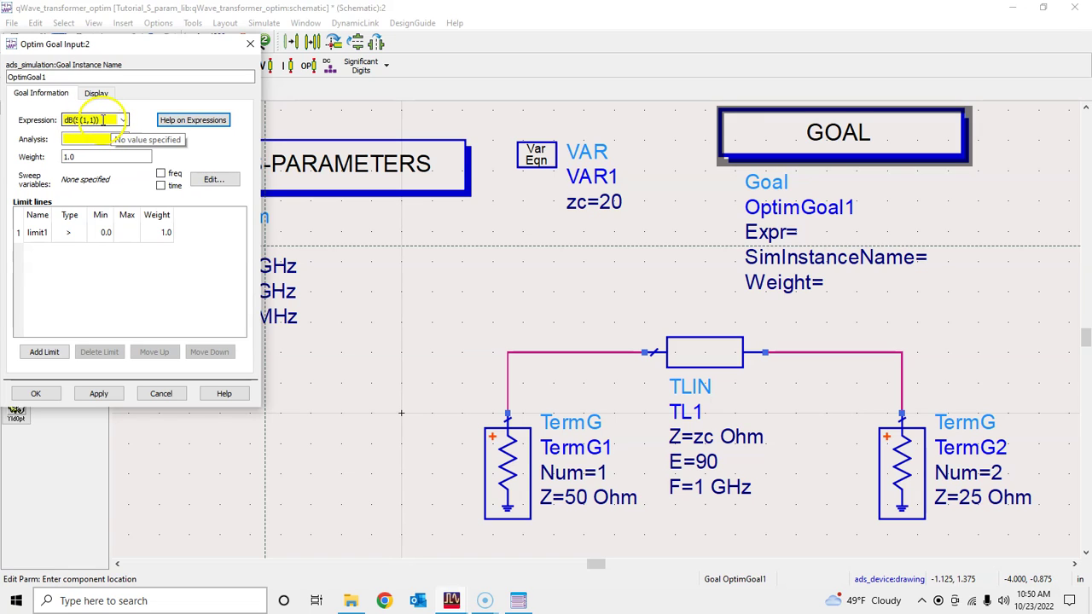
click(102, 119)
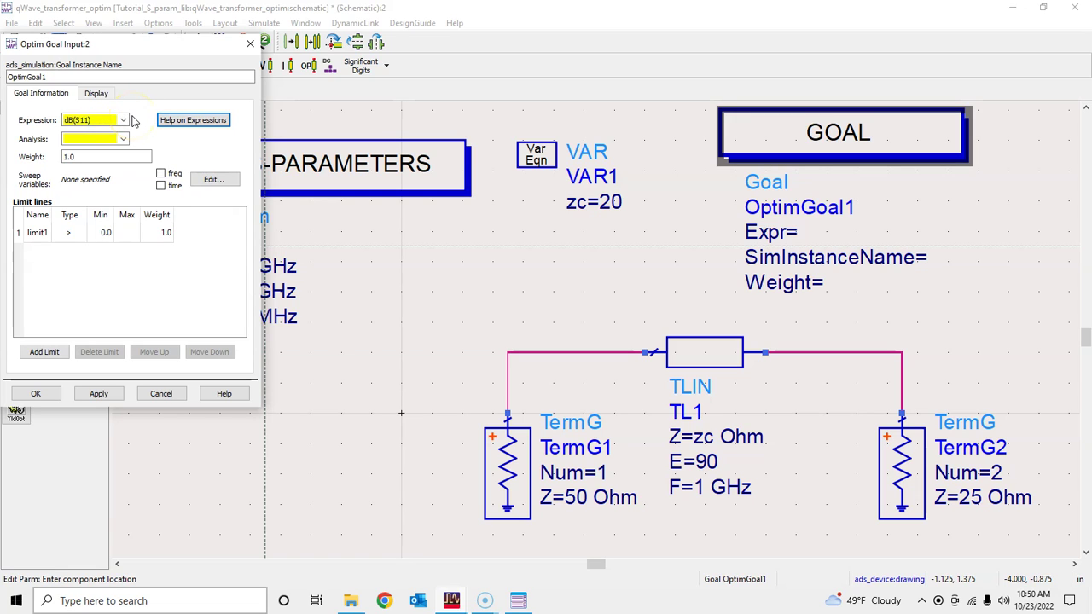
click(105, 119)
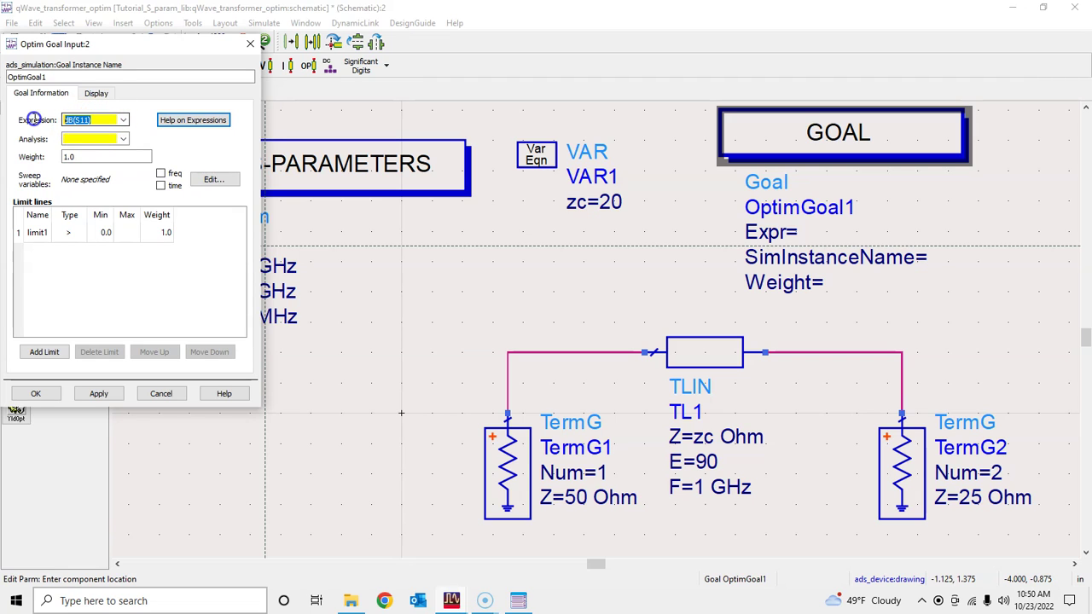
text(dB(S(1,1)))
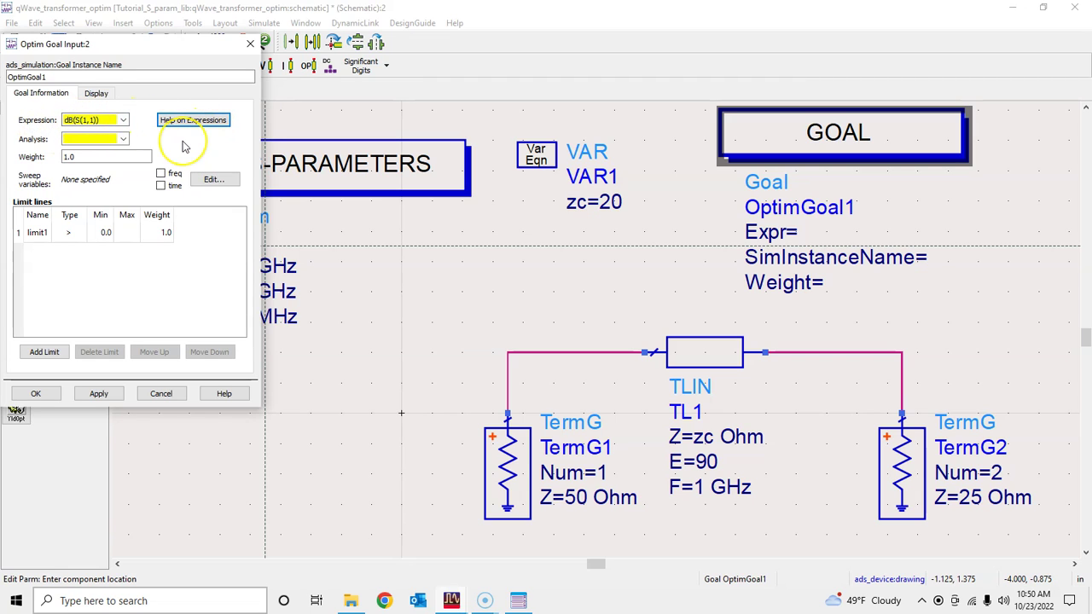
Move the Optim Goal dialog aside, off the schematic components
click(166, 150)
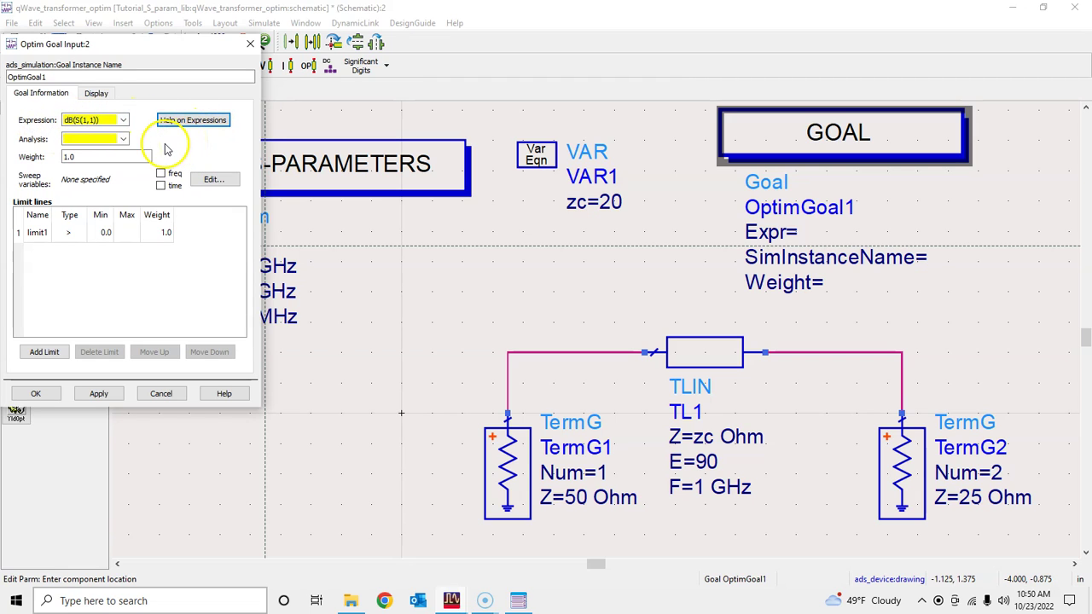
click(122, 139)
click(132, 49)
drag(133, 48, 729, 90)
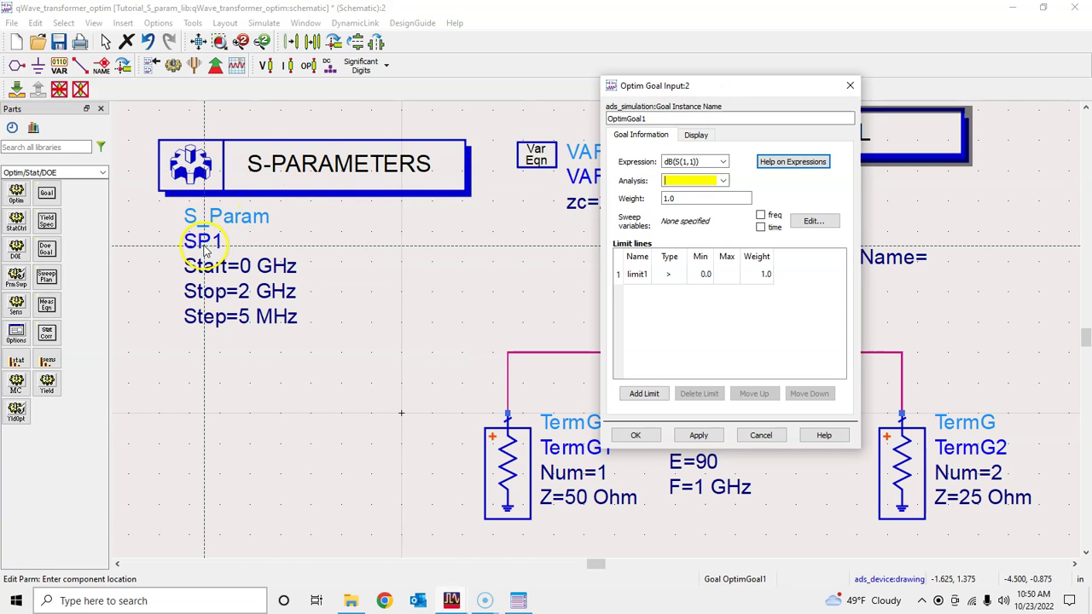
Choose SP1 as the goal's analysis
click(722, 180)
click(692, 195)
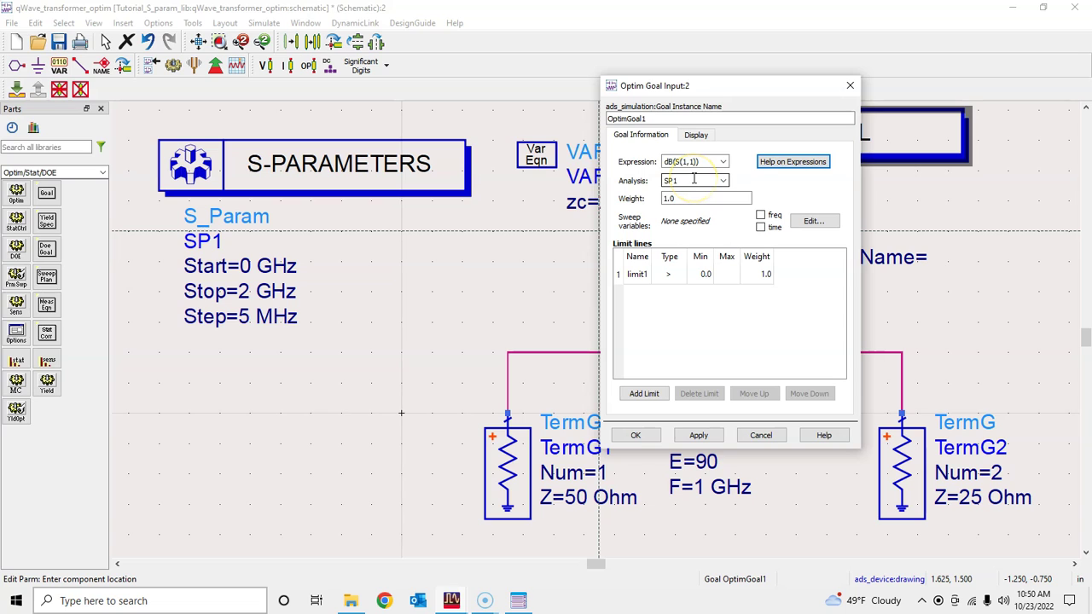
drag(723, 87, 501, 44)
Make limit1 a less-than ('<') limit
click(414, 230)
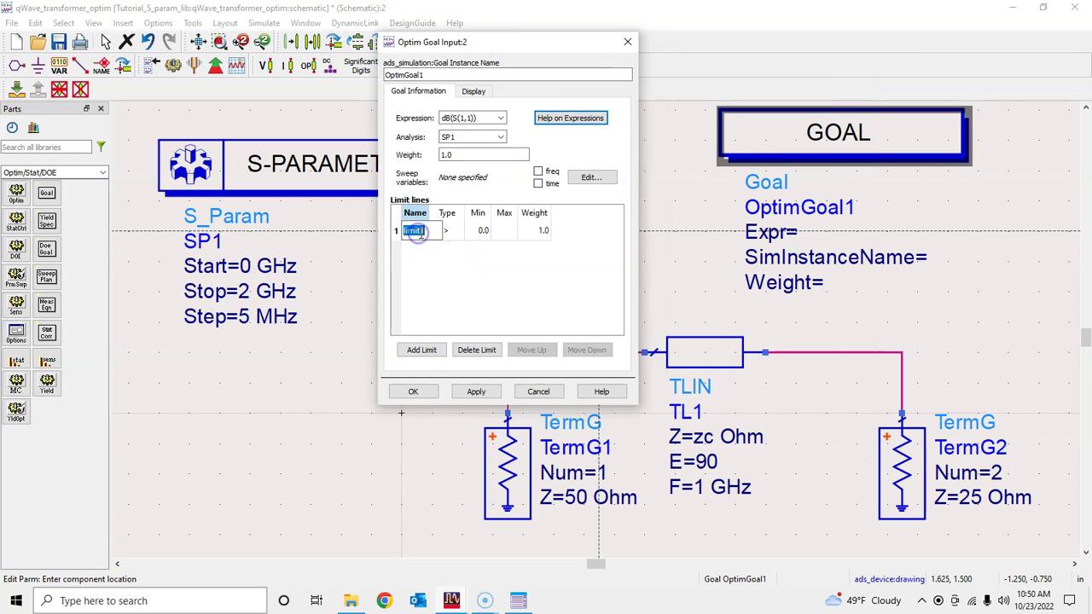
click(455, 232)
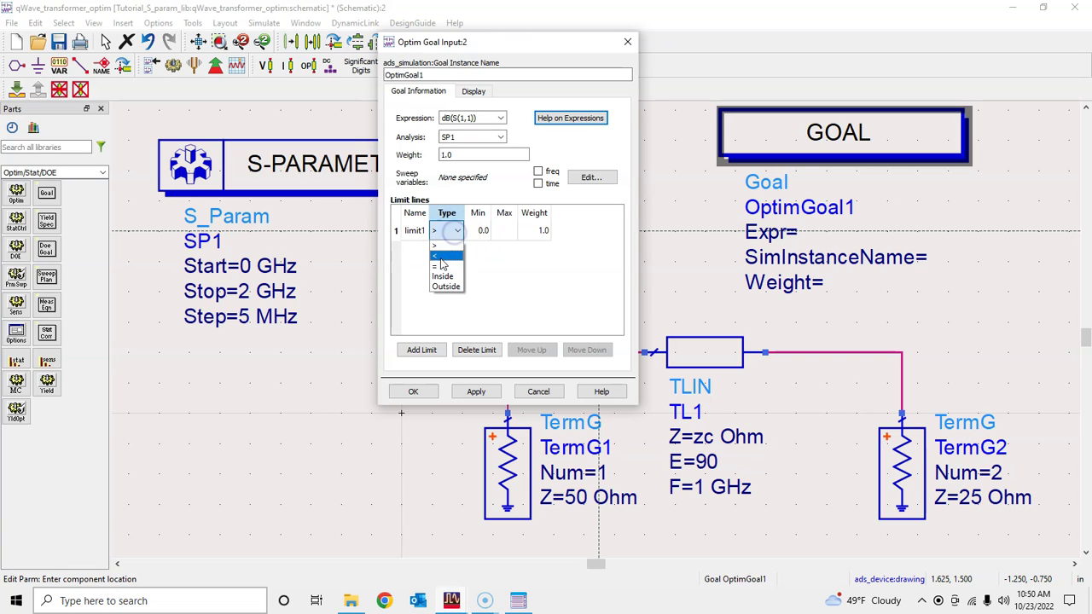
click(451, 232)
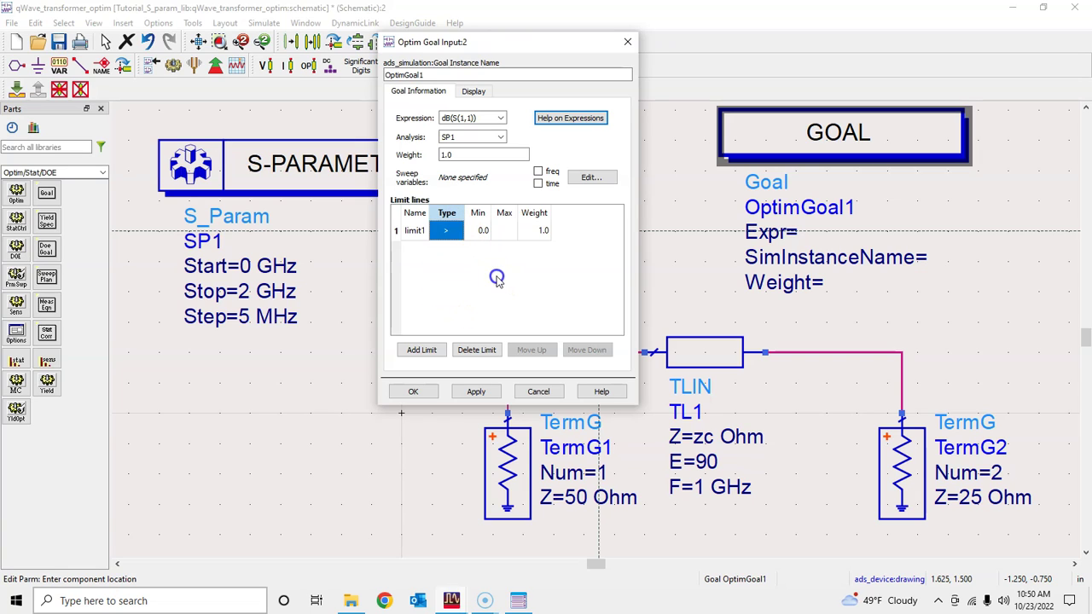
click(450, 232)
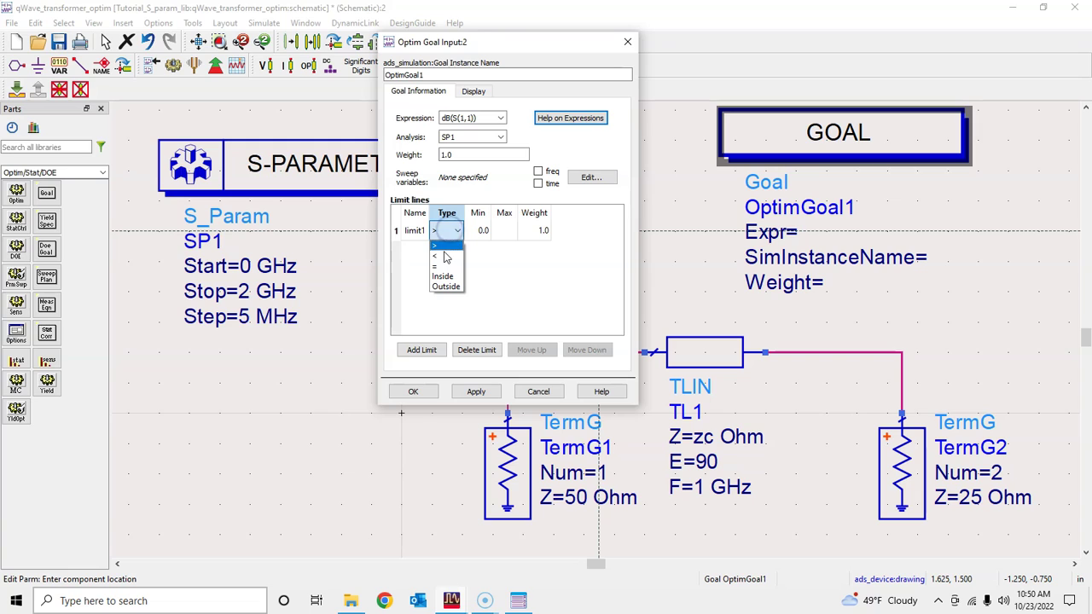
click(444, 256)
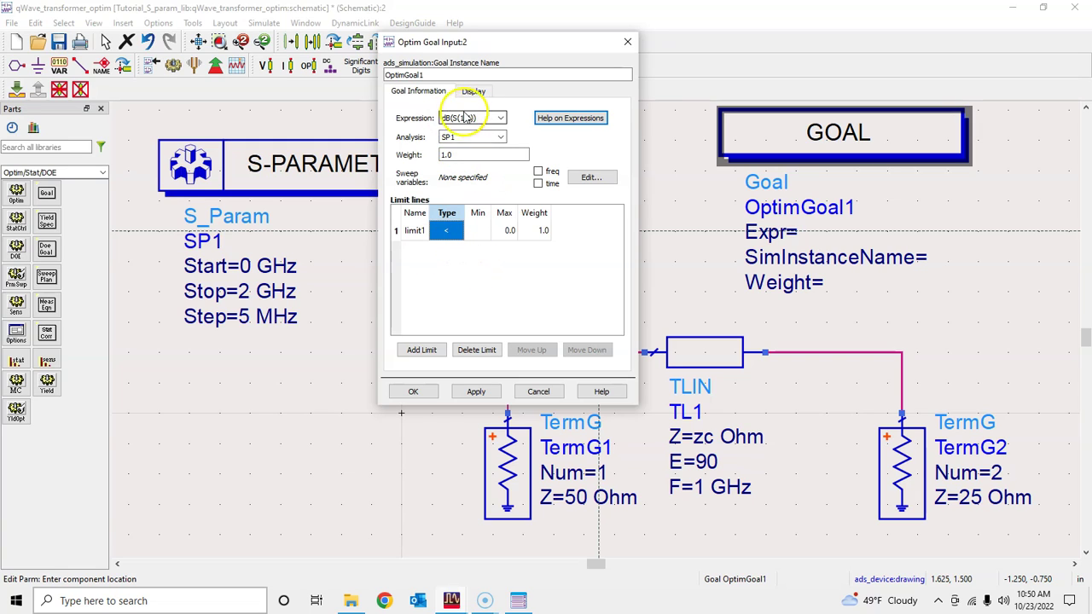
click(510, 297)
Set limit1's Max value to -70
click(512, 231)
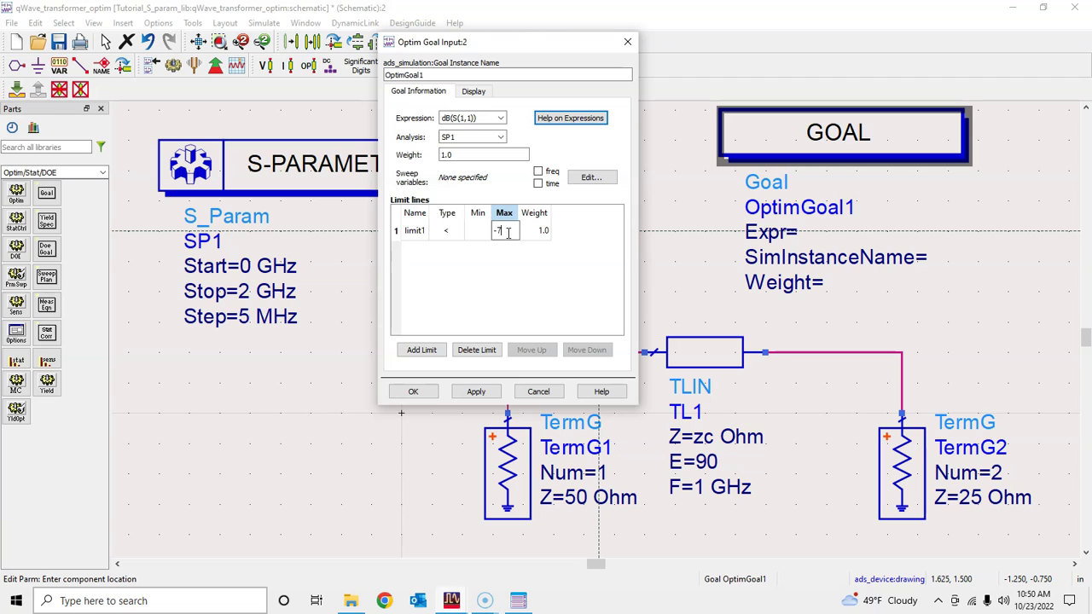
click(502, 282)
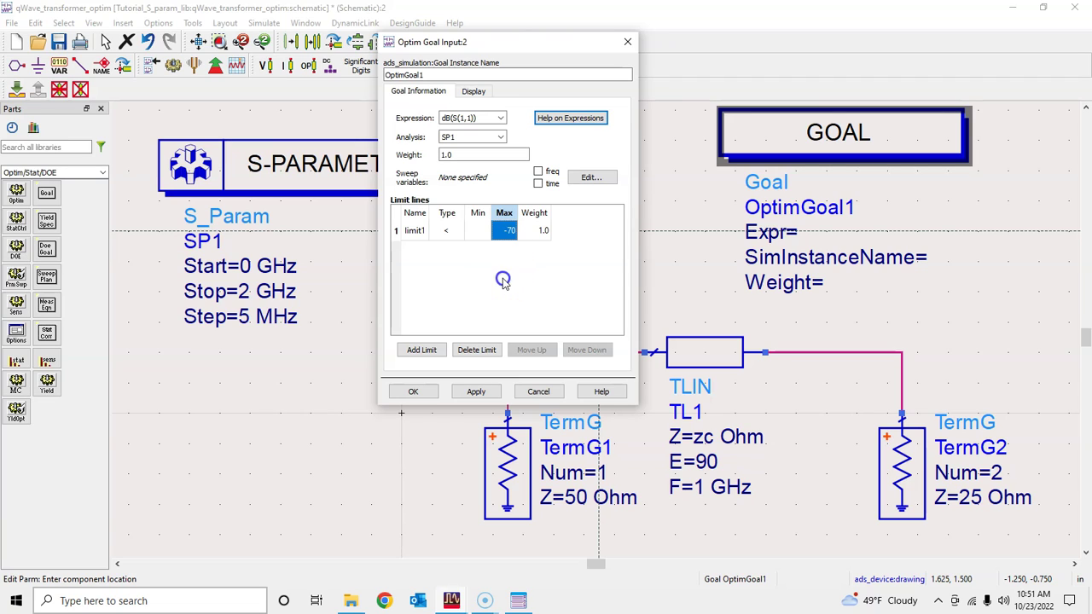
click(614, 275)
click(500, 280)
click(505, 230)
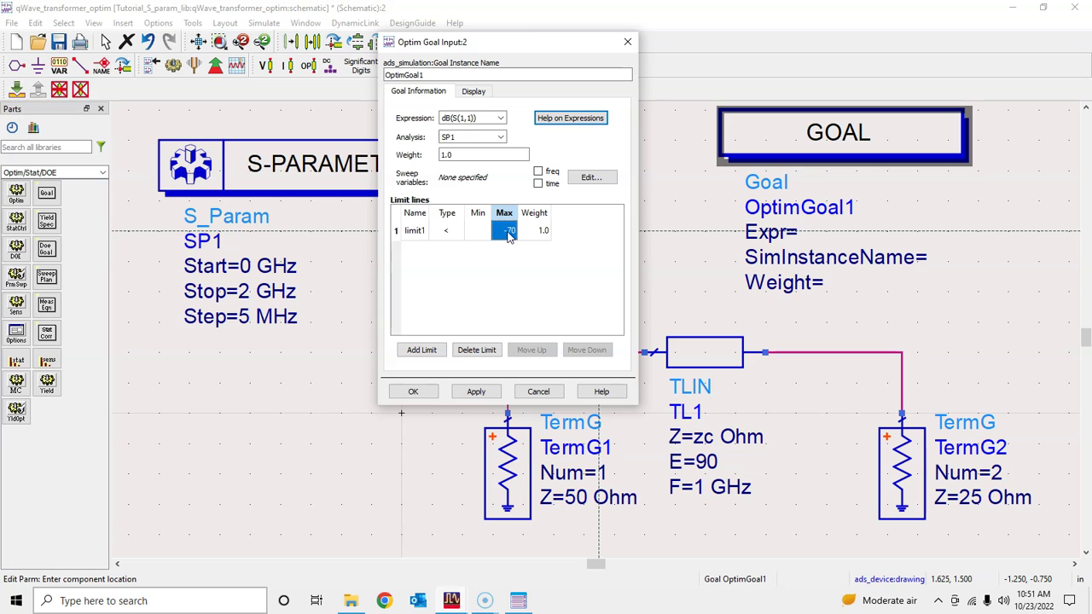
click(451, 600)
click(402, 524)
click(78, 155)
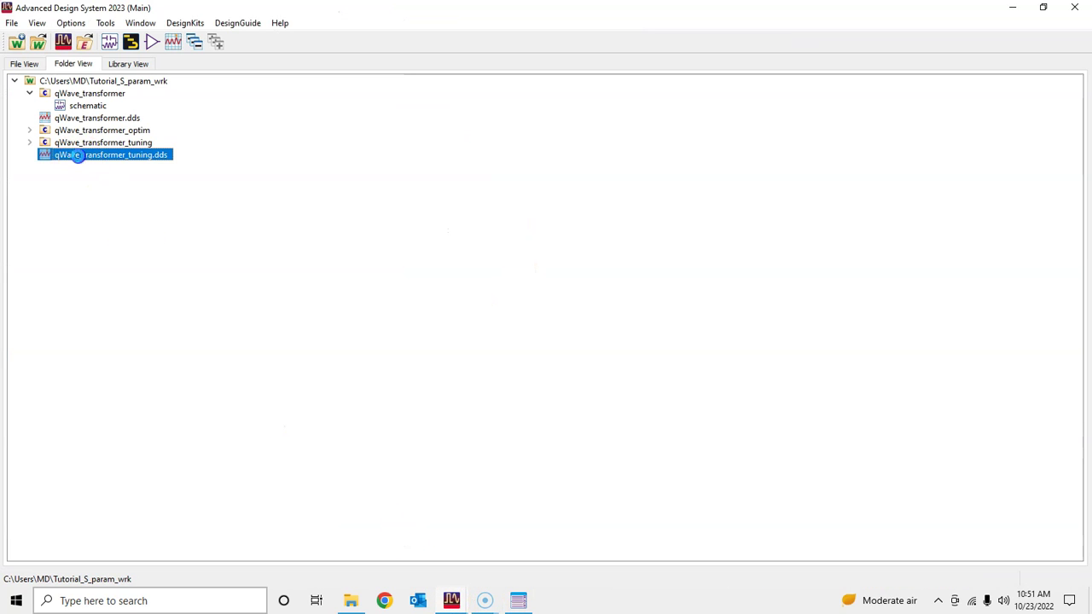
double_click(78, 156)
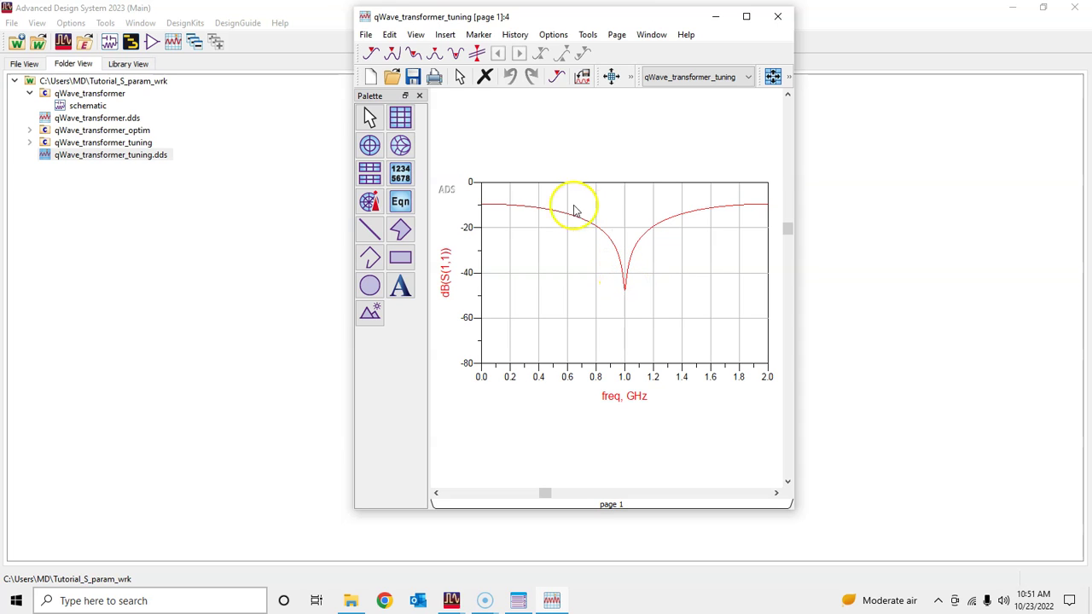
mouse_move(743, 213)
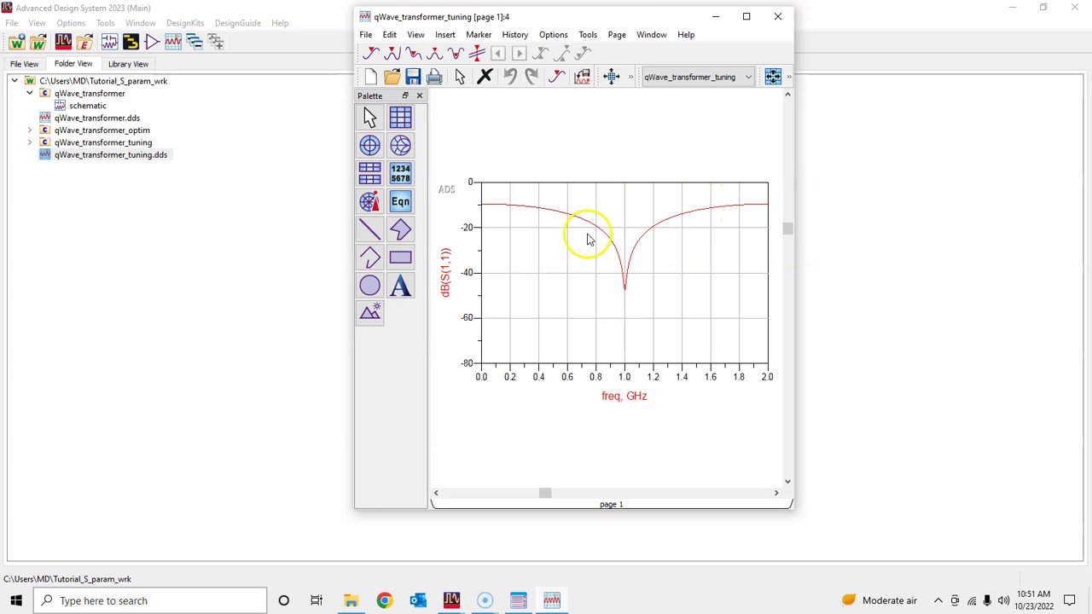
click(776, 17)
Apply and close the OptimGoal1 goal settings
mouse_move(456, 600)
click(519, 559)
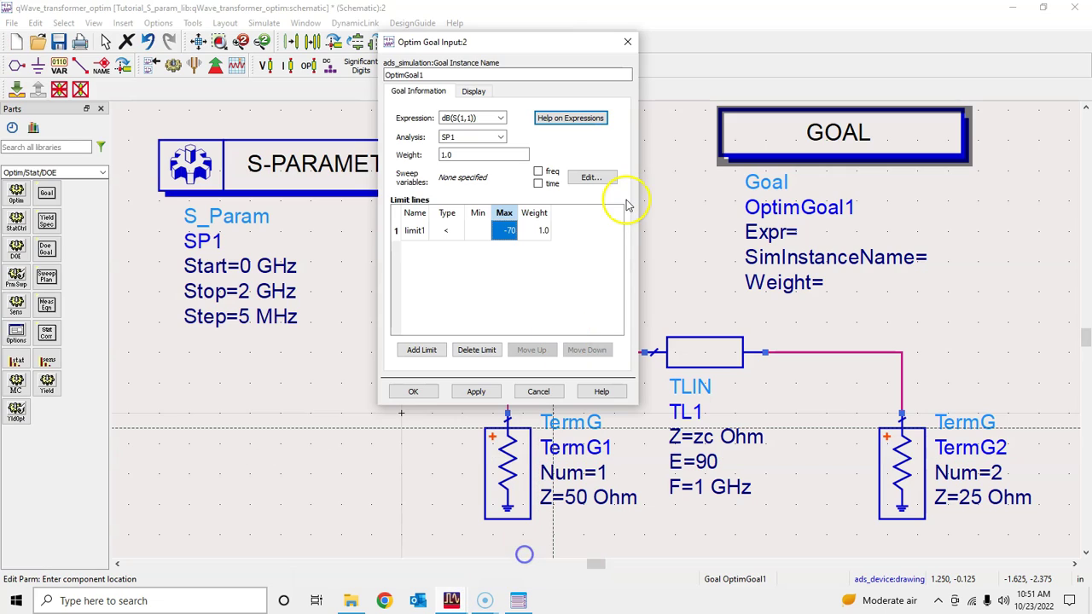
click(471, 275)
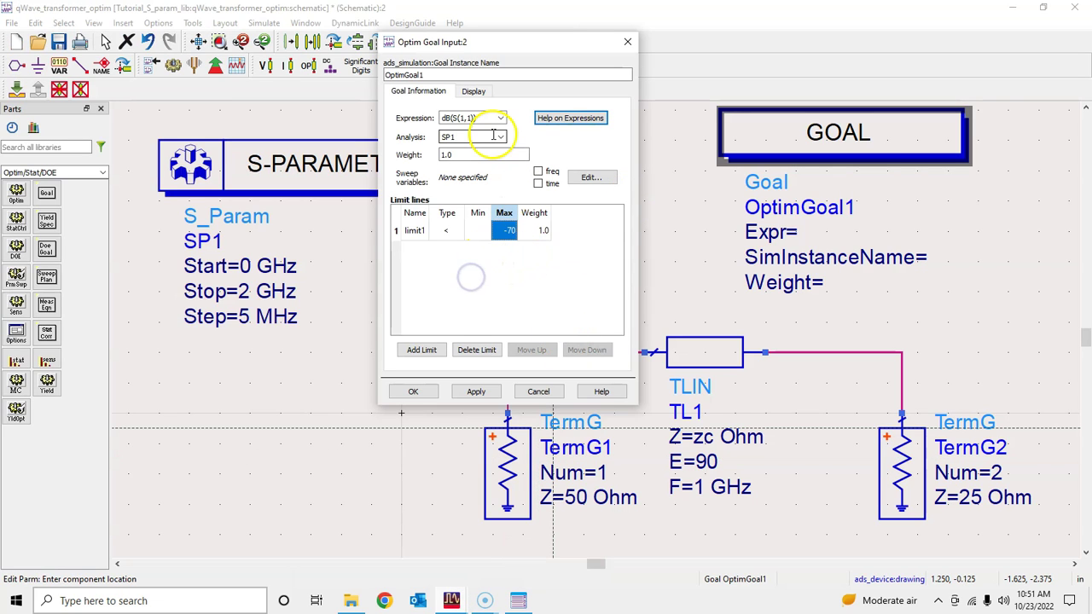
click(412, 391)
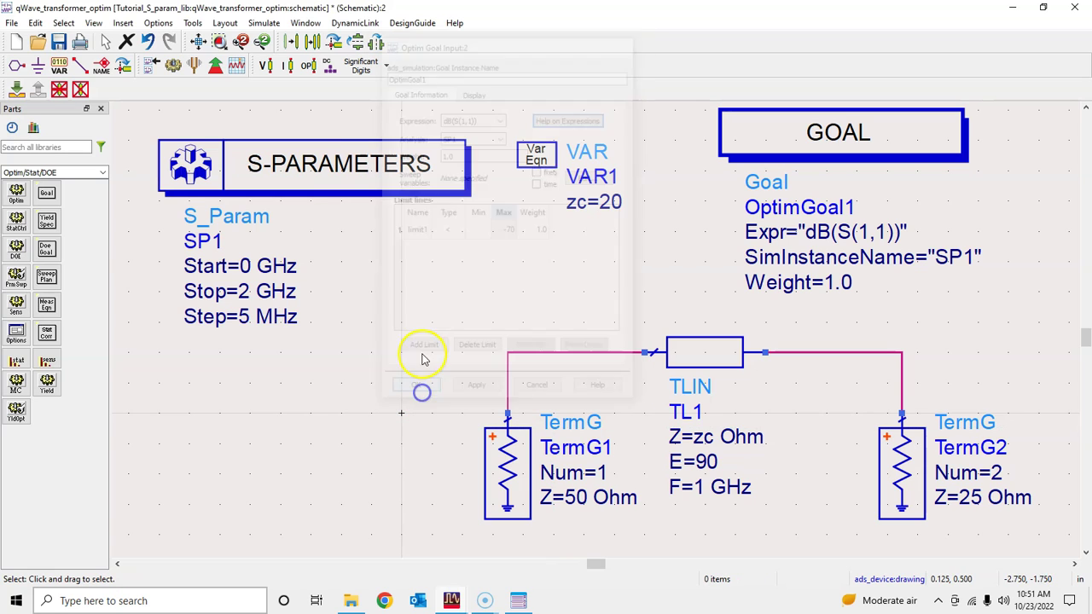
Set SP1's sweep type to Single point at 1 GHz
double_click(326, 175)
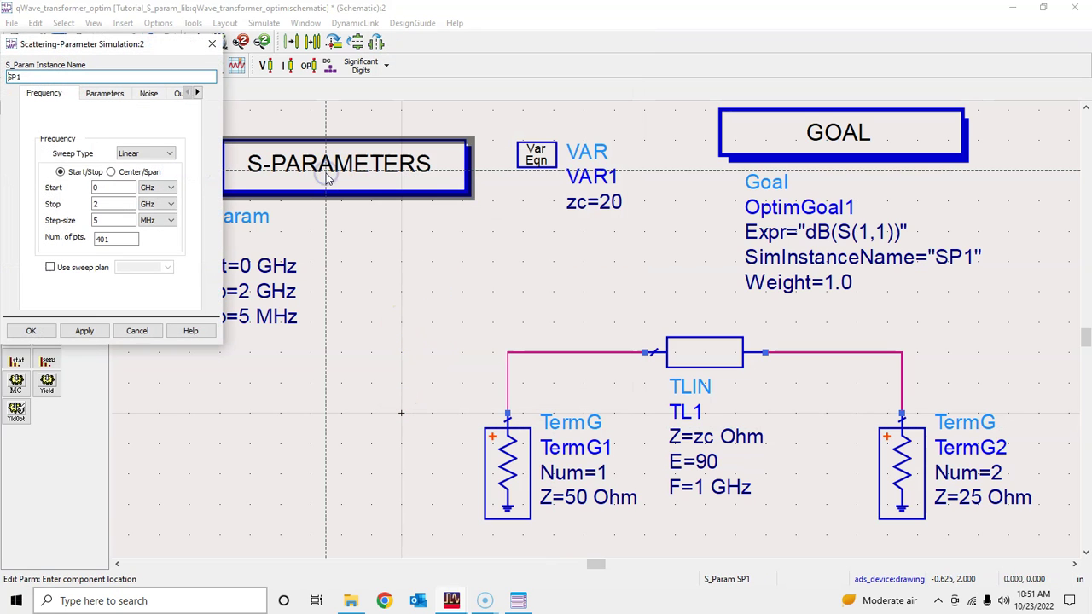
click(150, 156)
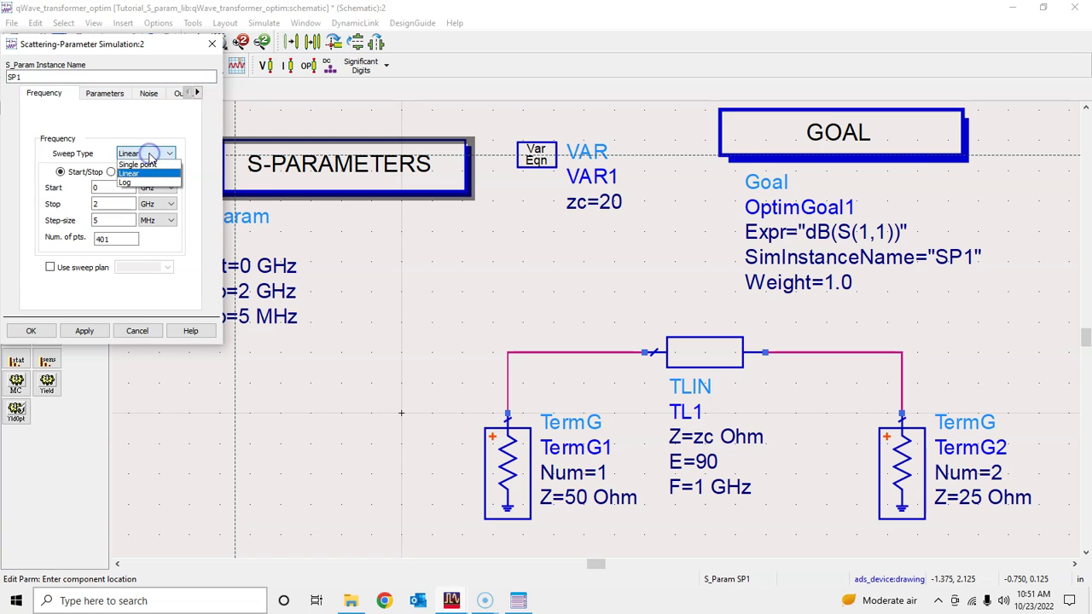
click(146, 165)
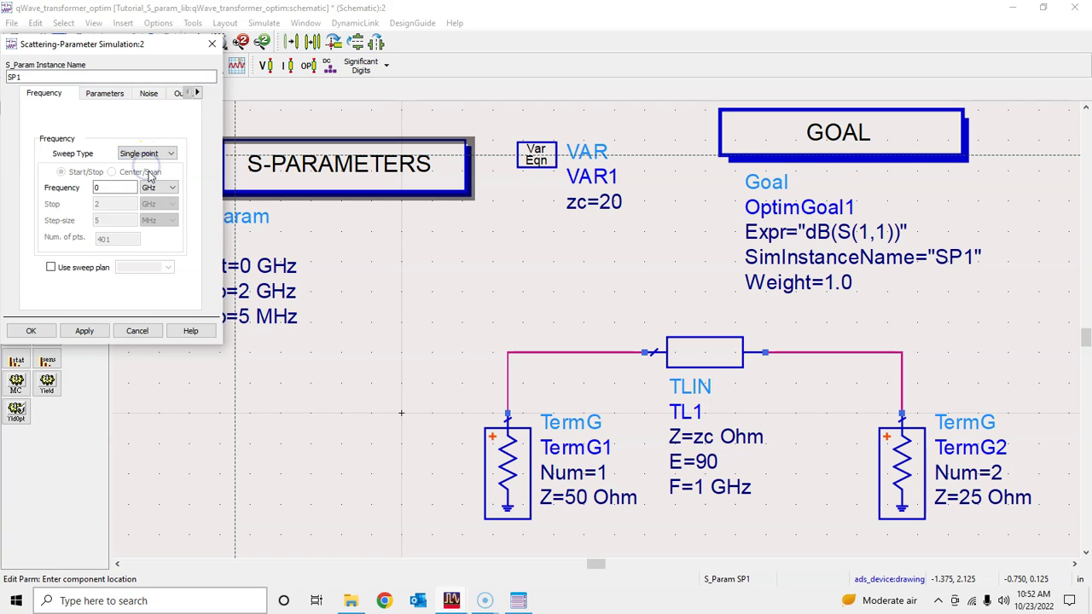
drag(118, 188, 89, 182)
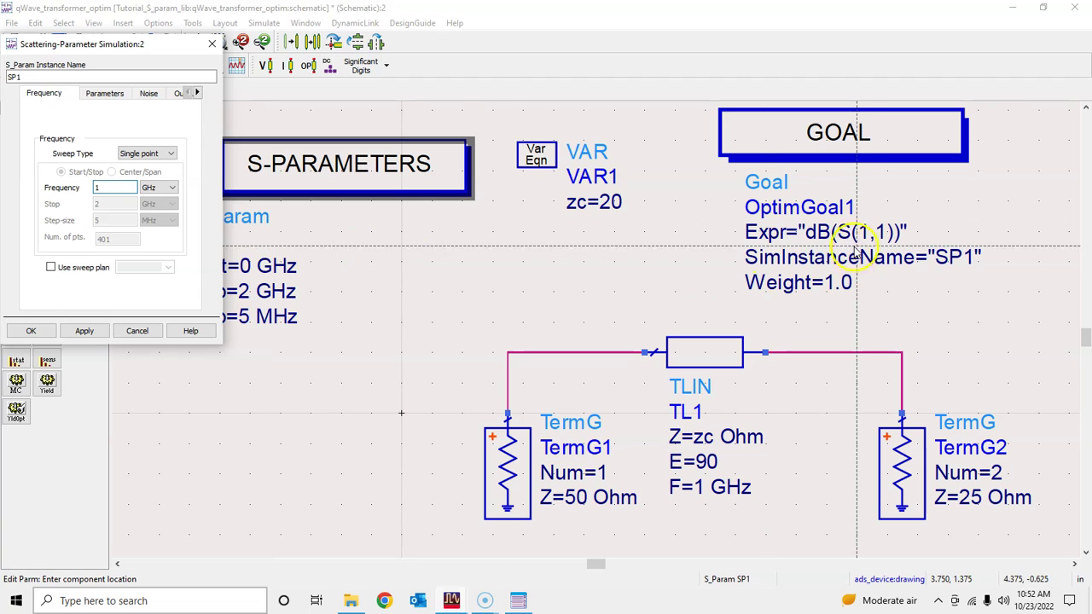
click(132, 155)
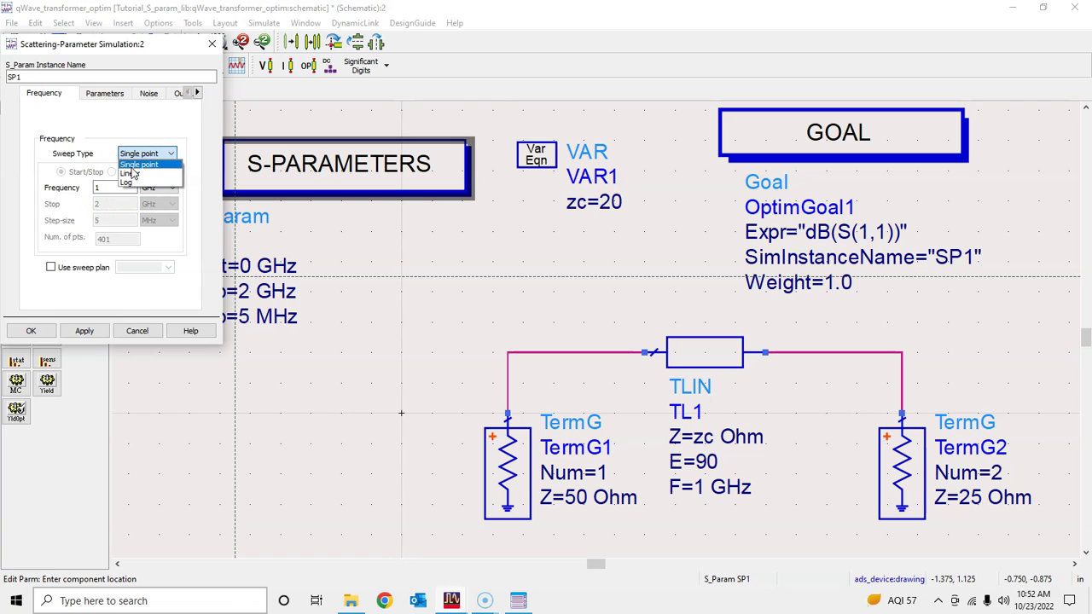
click(133, 173)
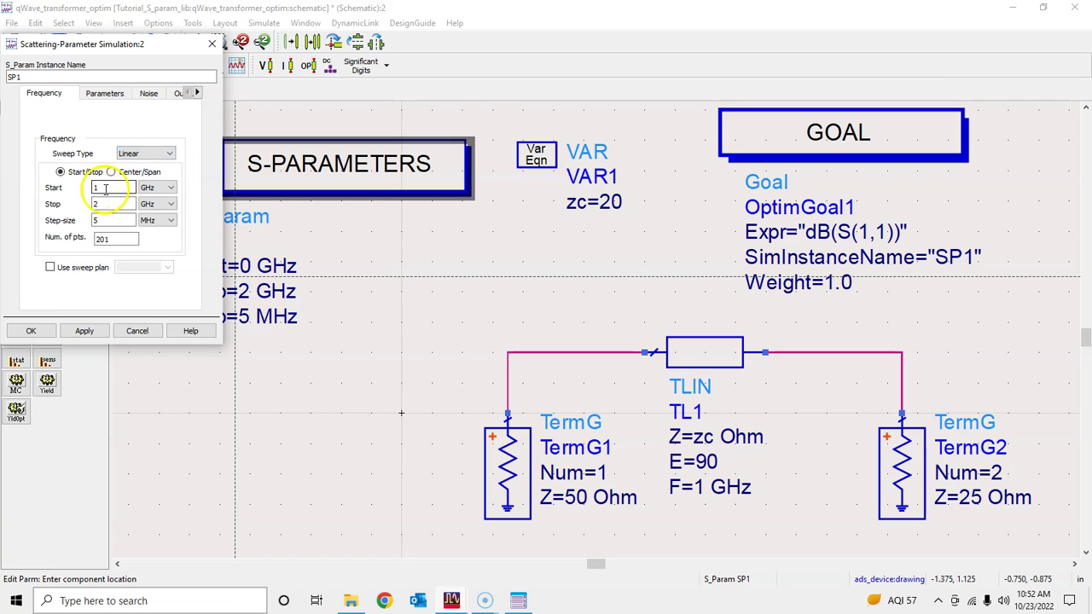
click(97, 204)
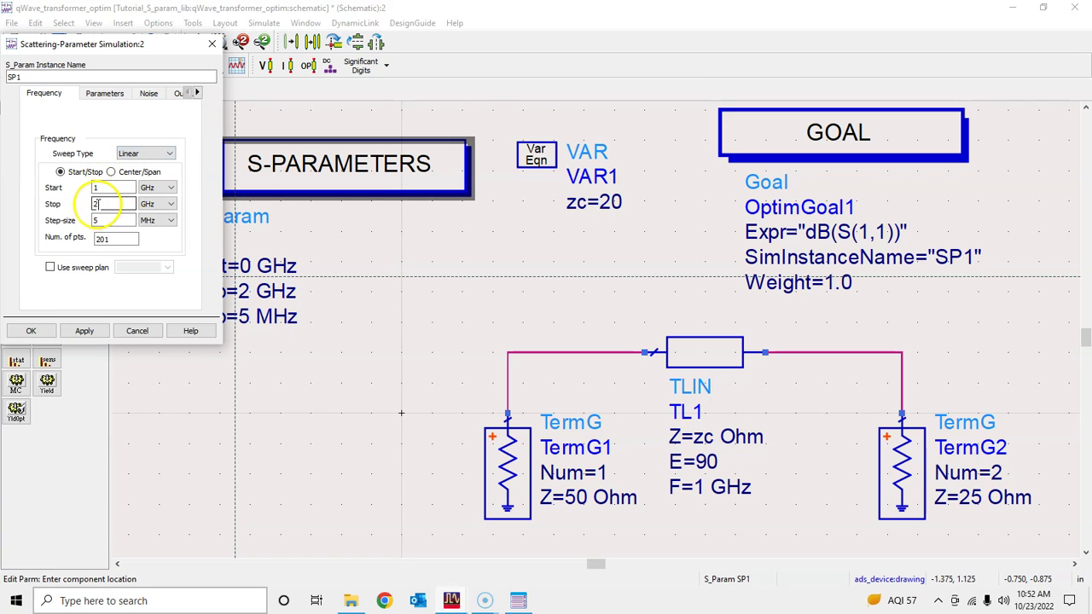
key(Tab)
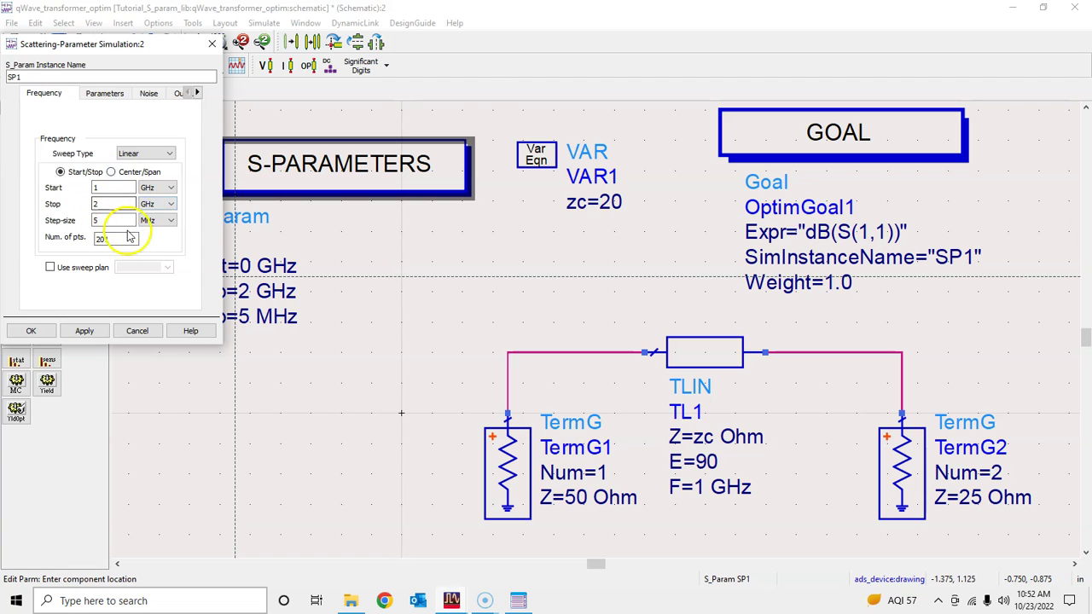
click(172, 152)
click(141, 162)
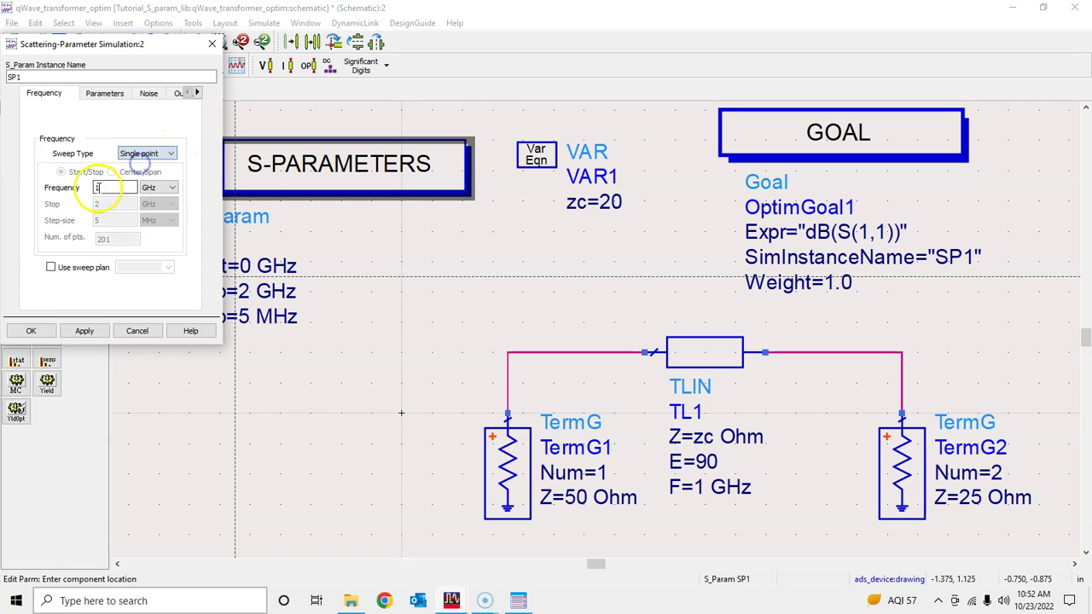
click(34, 331)
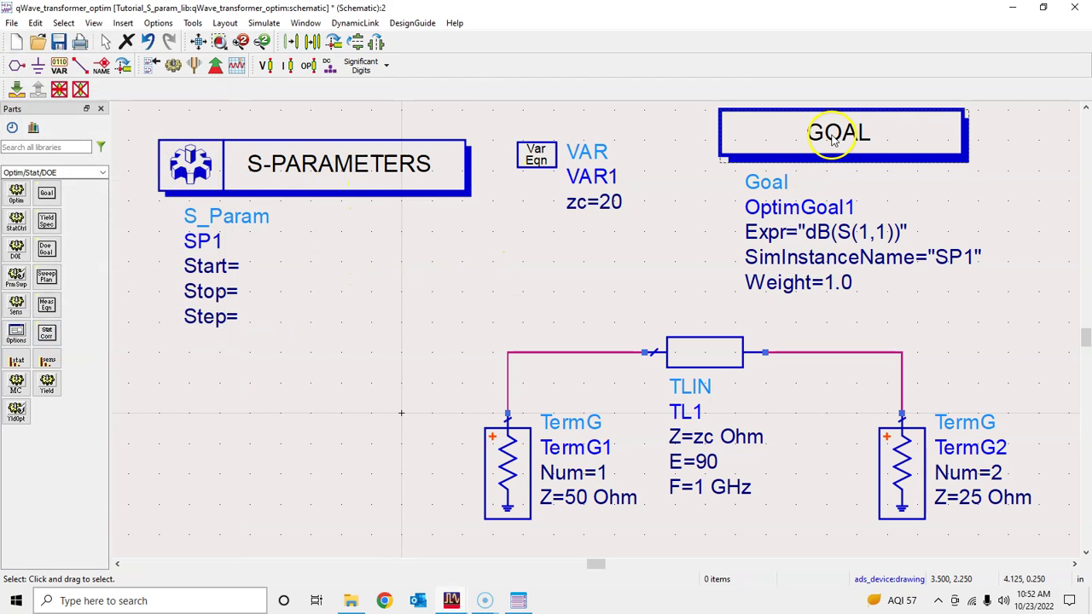
double_click(366, 166)
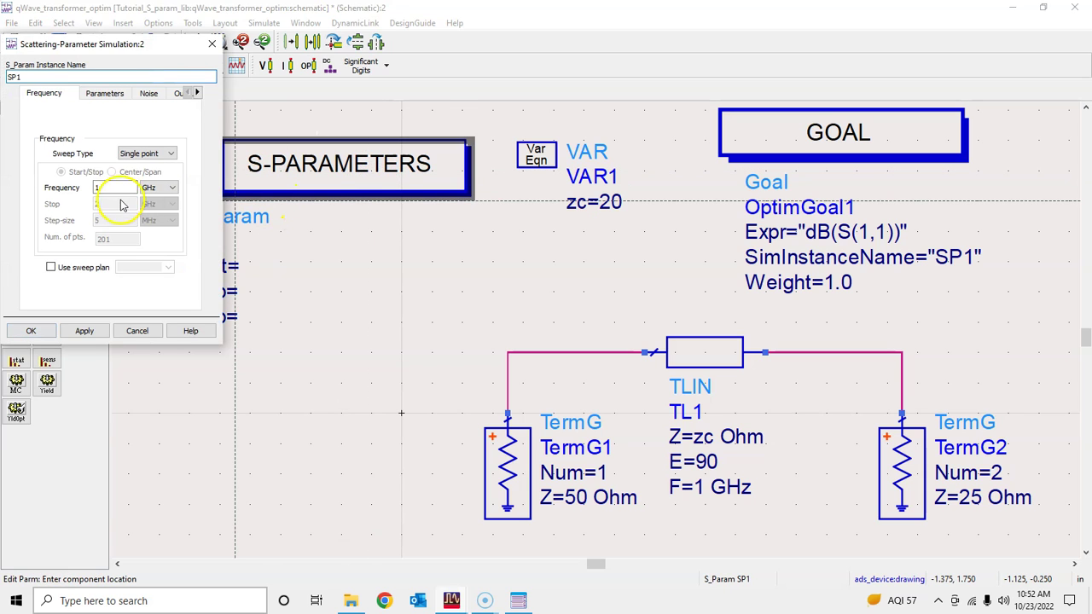
click(137, 331)
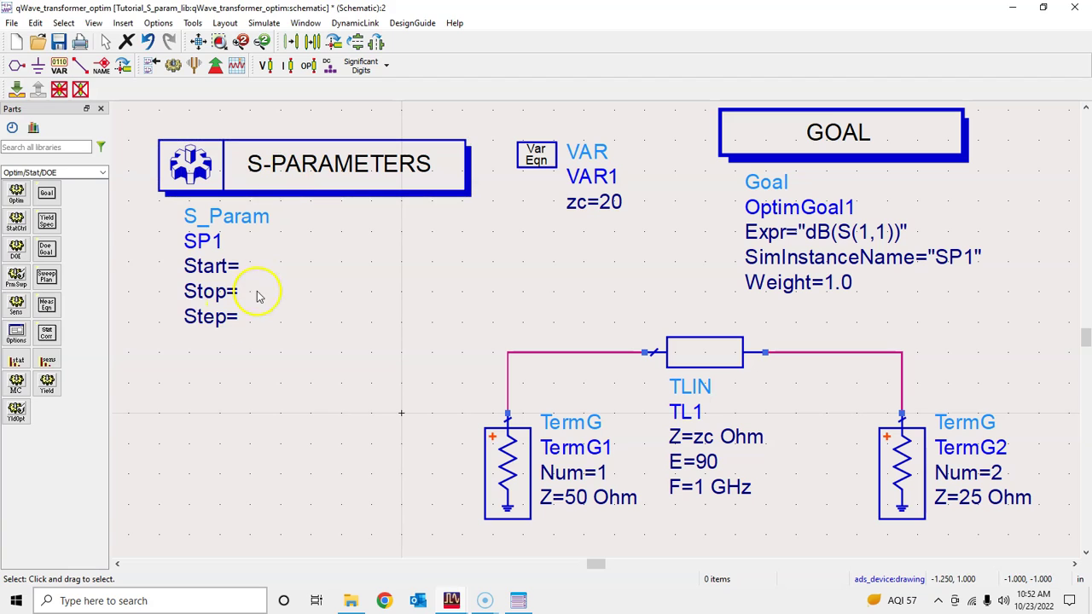
double_click(285, 170)
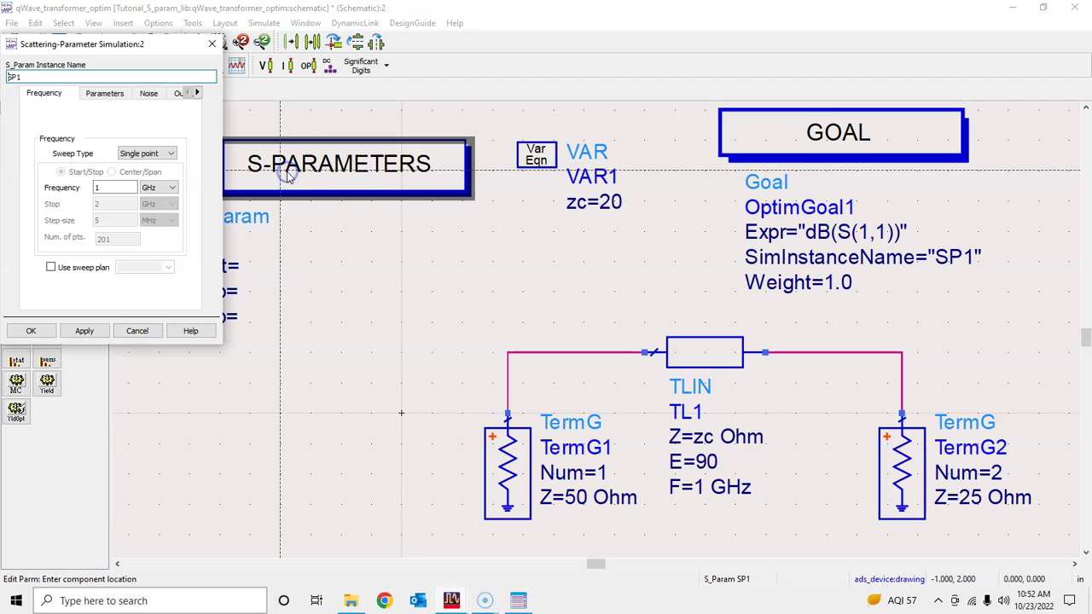
click(197, 93)
click(162, 93)
drag(169, 146, 162, 220)
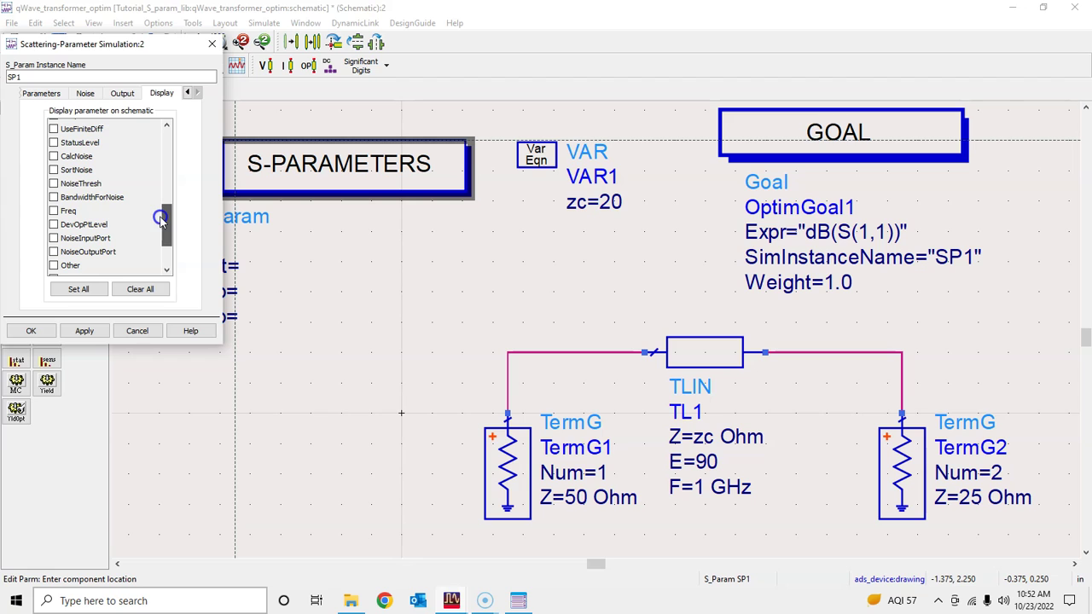
click(54, 210)
click(30, 333)
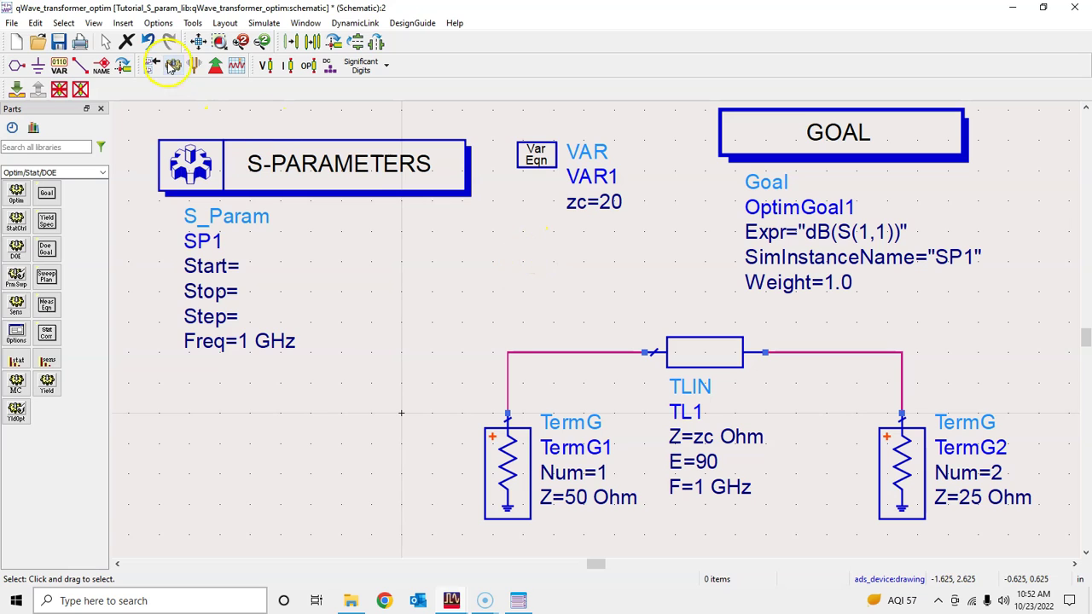
scroll(222, 222, up, 1)
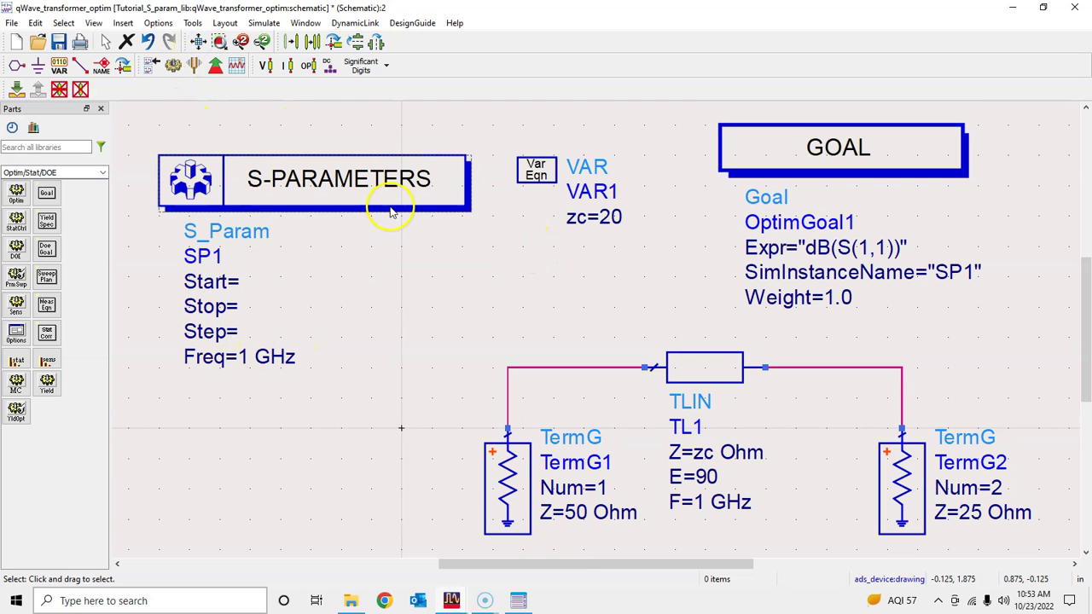
double_click(179, 218)
click(54, 211)
click(31, 330)
click(381, 327)
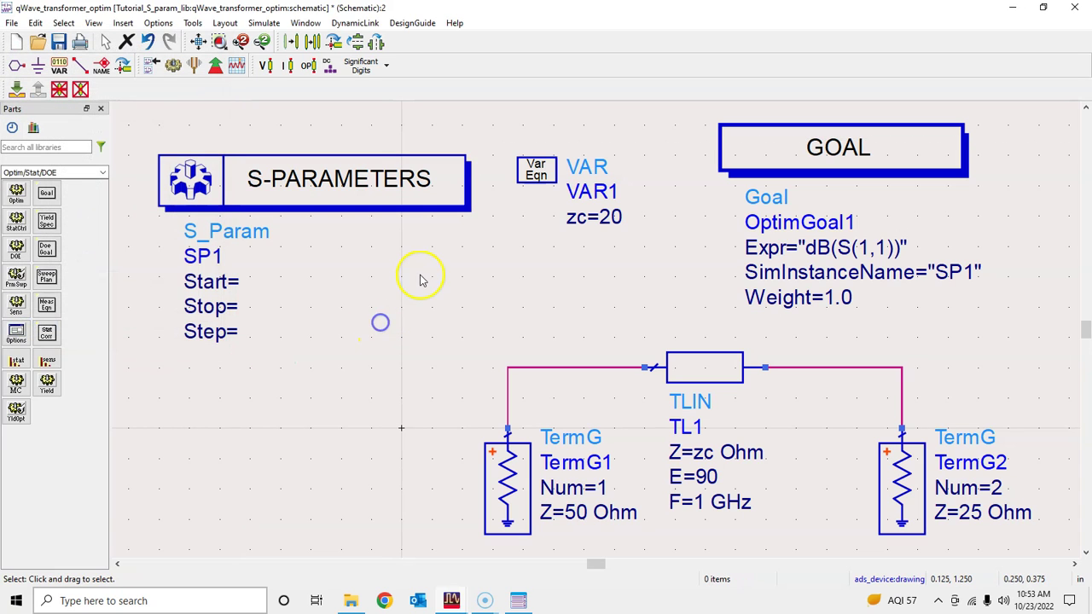
double_click(342, 205)
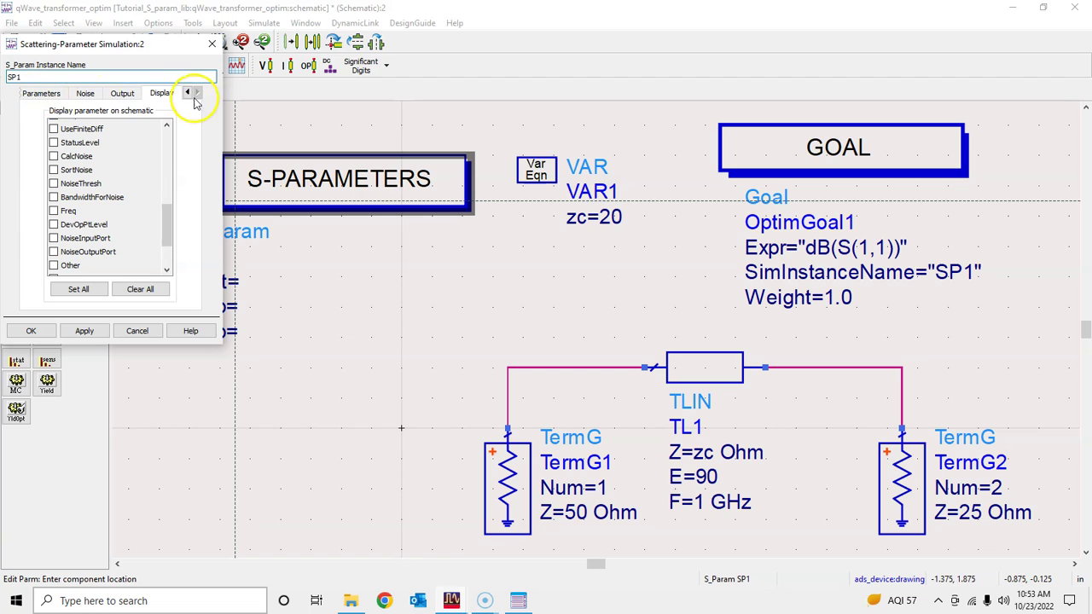
click(187, 93)
click(70, 97)
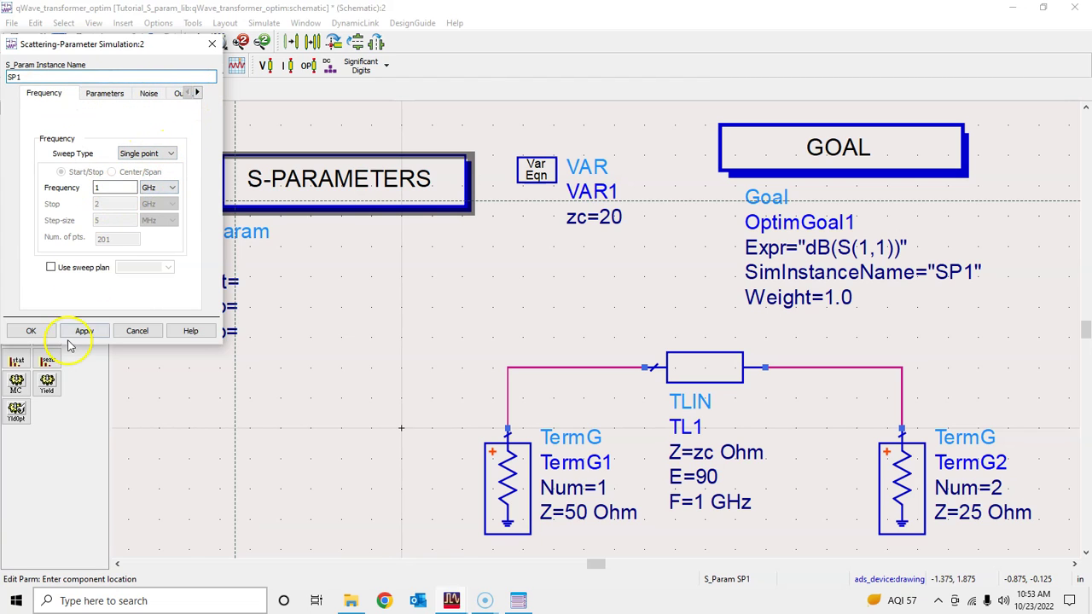
click(32, 331)
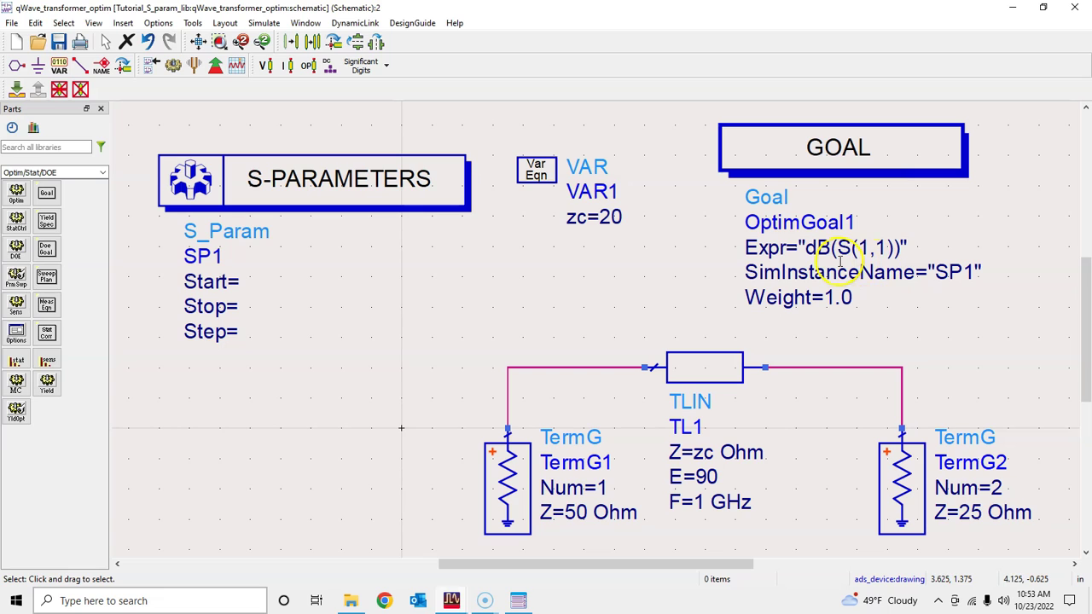
double_click(832, 167)
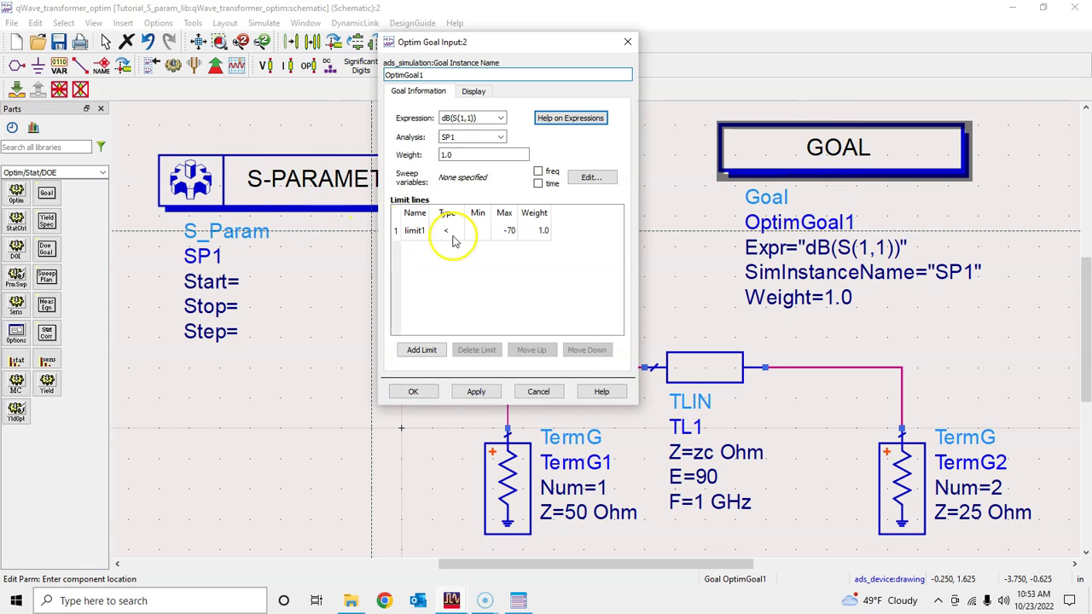
click(541, 391)
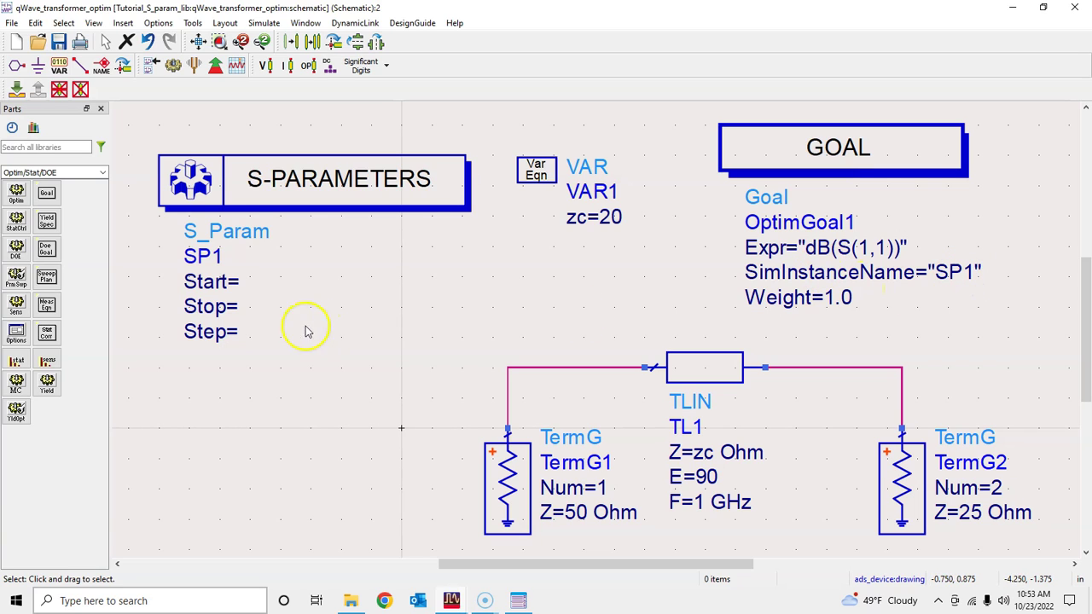
click(198, 41)
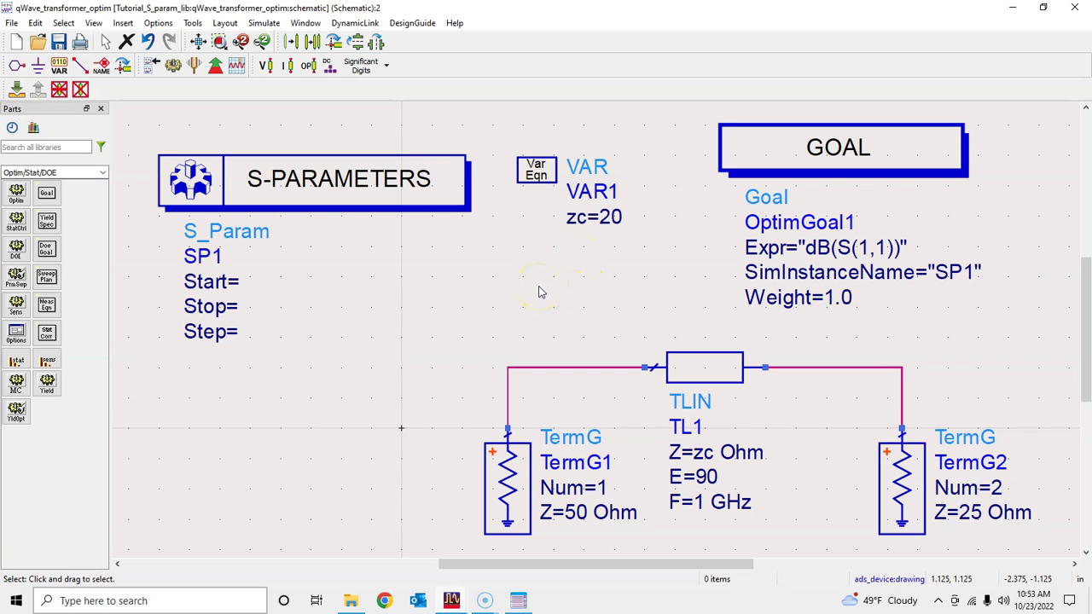
double_click(538, 170)
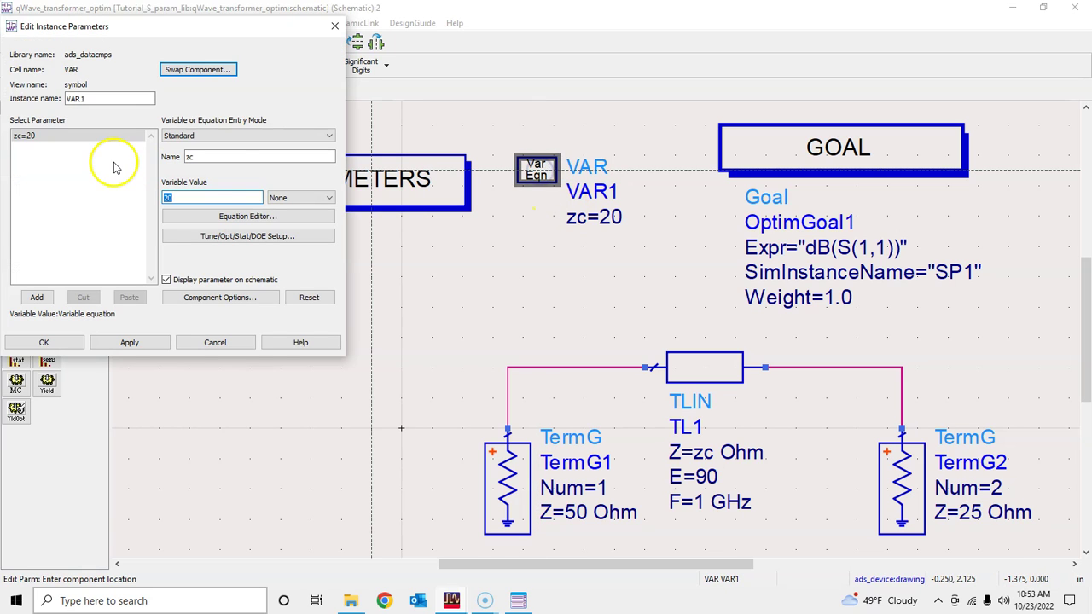
click(233, 236)
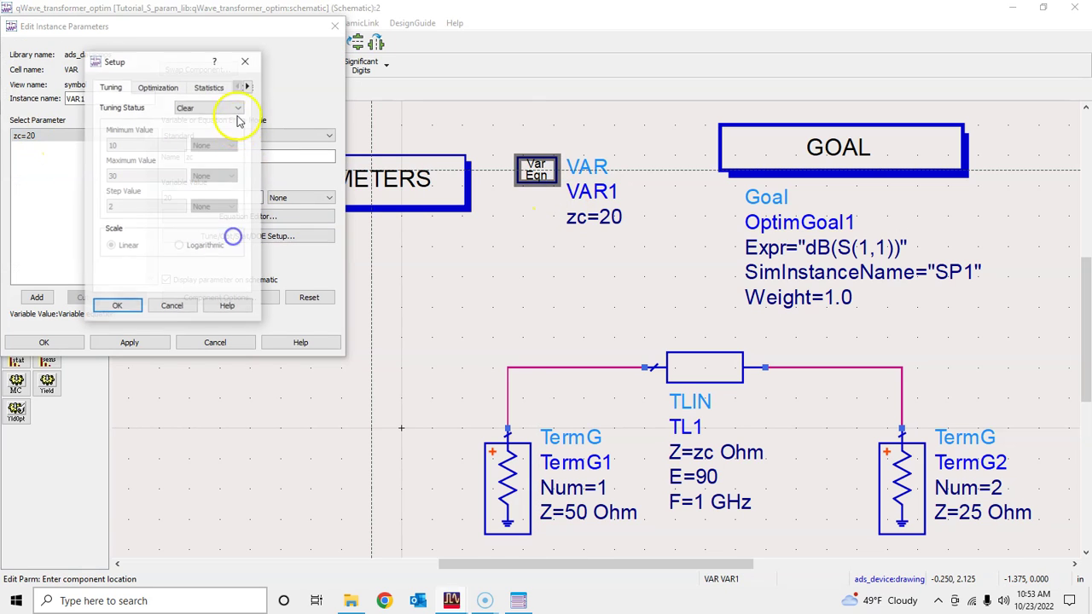
click(157, 87)
click(198, 108)
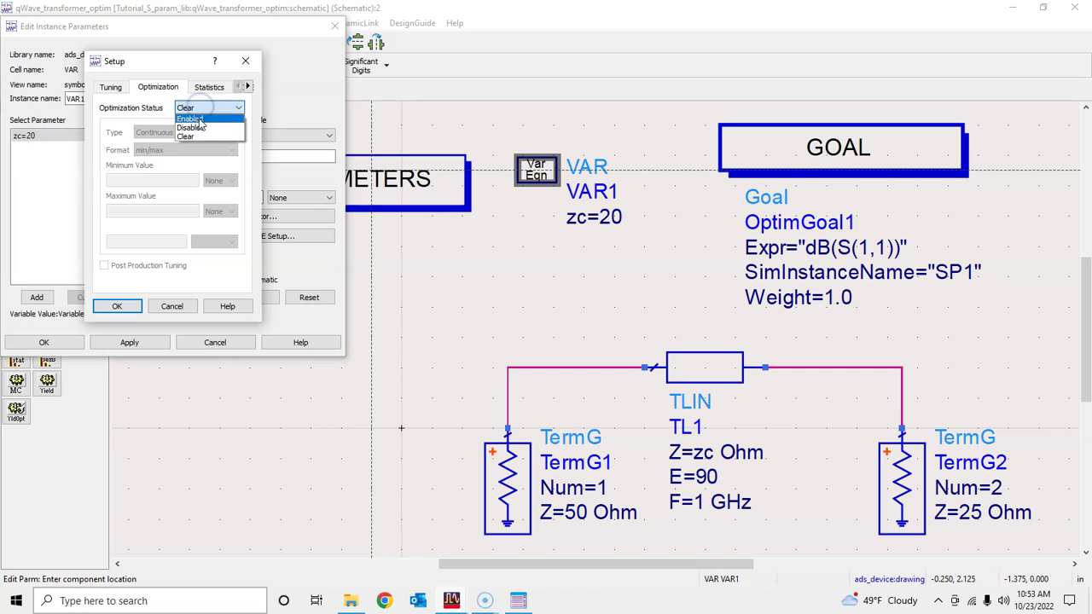
click(200, 120)
click(127, 181)
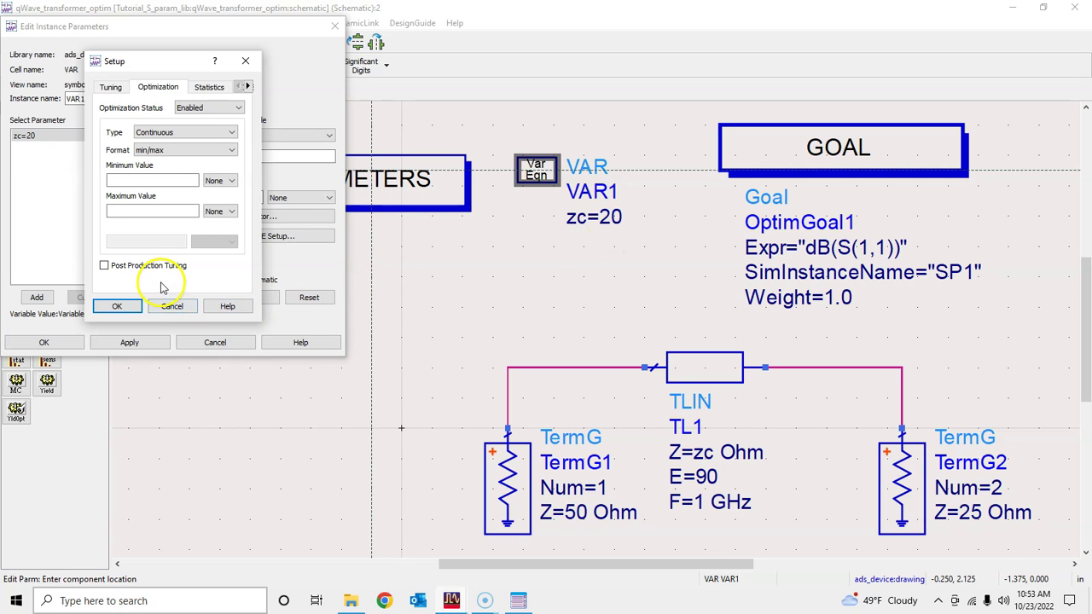
click(173, 306)
click(214, 342)
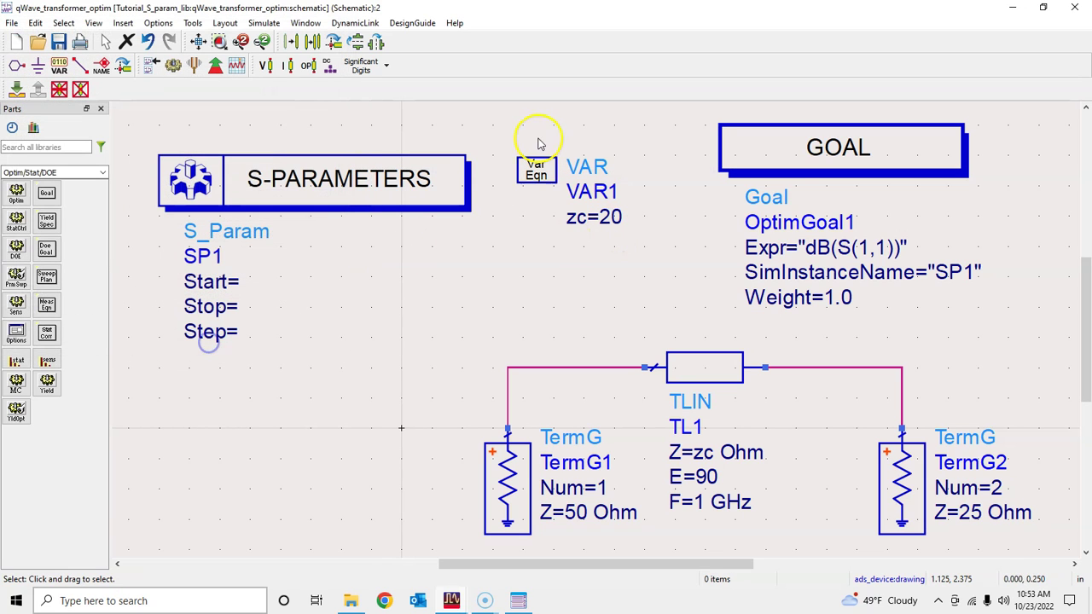
Mark zc for optimization in Simulation Variables Setup with Min 10 and Max 60
click(275, 24)
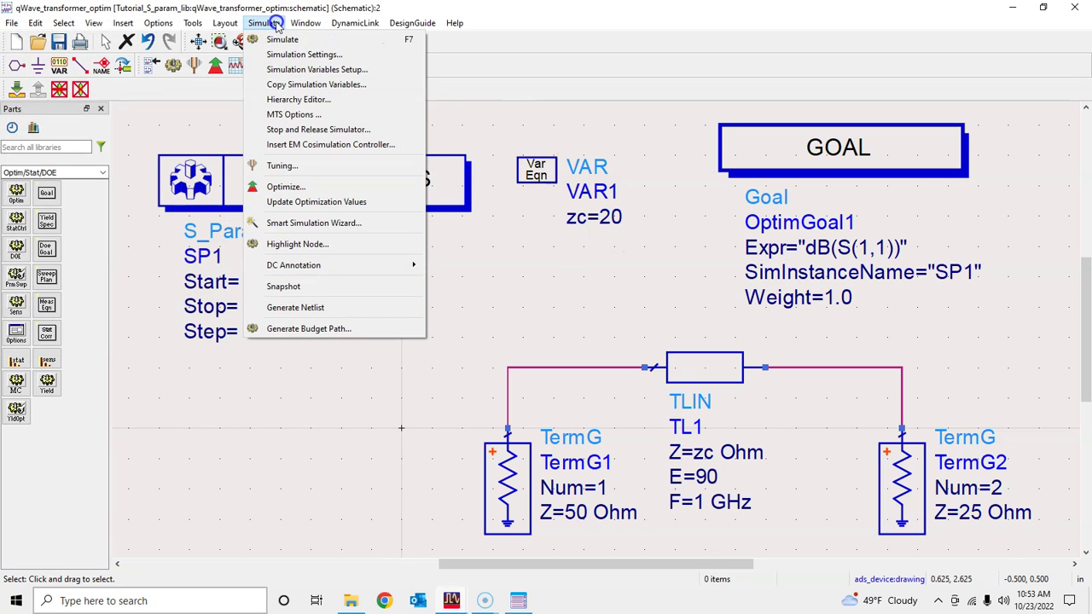
click(290, 70)
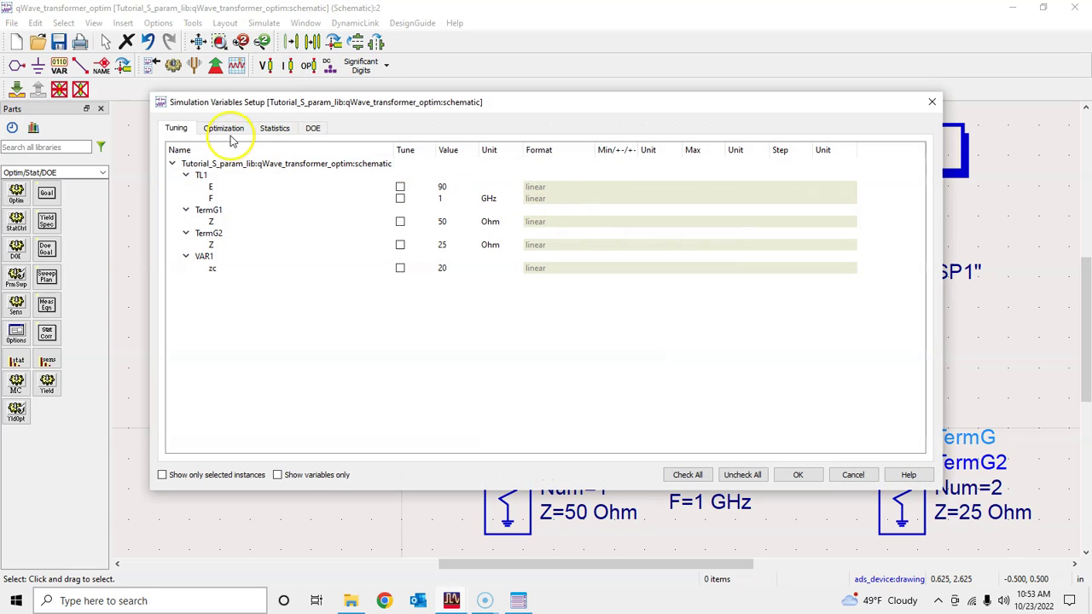
click(225, 128)
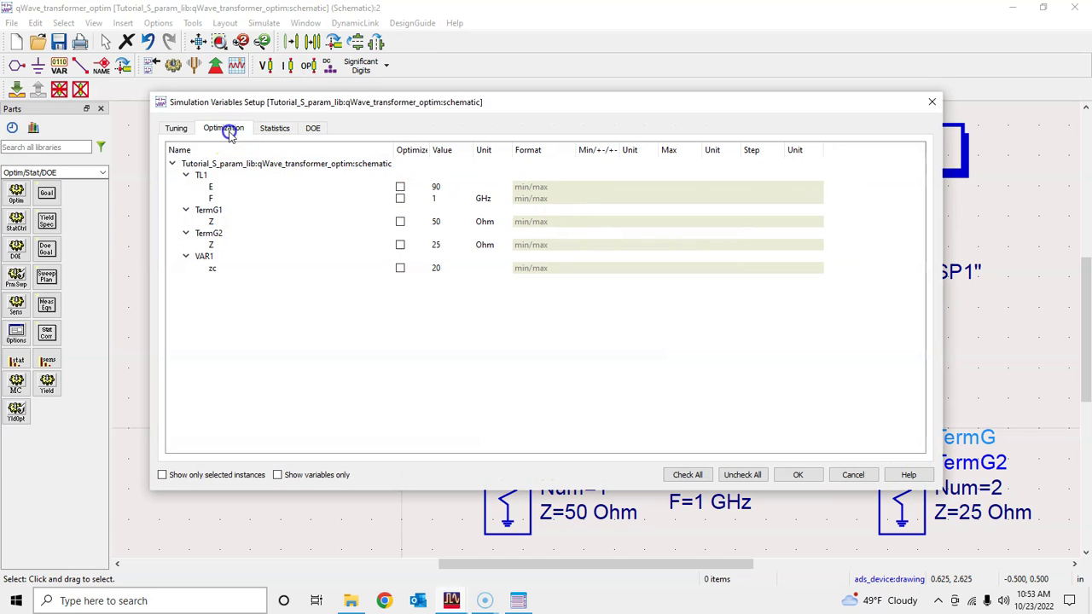
click(400, 269)
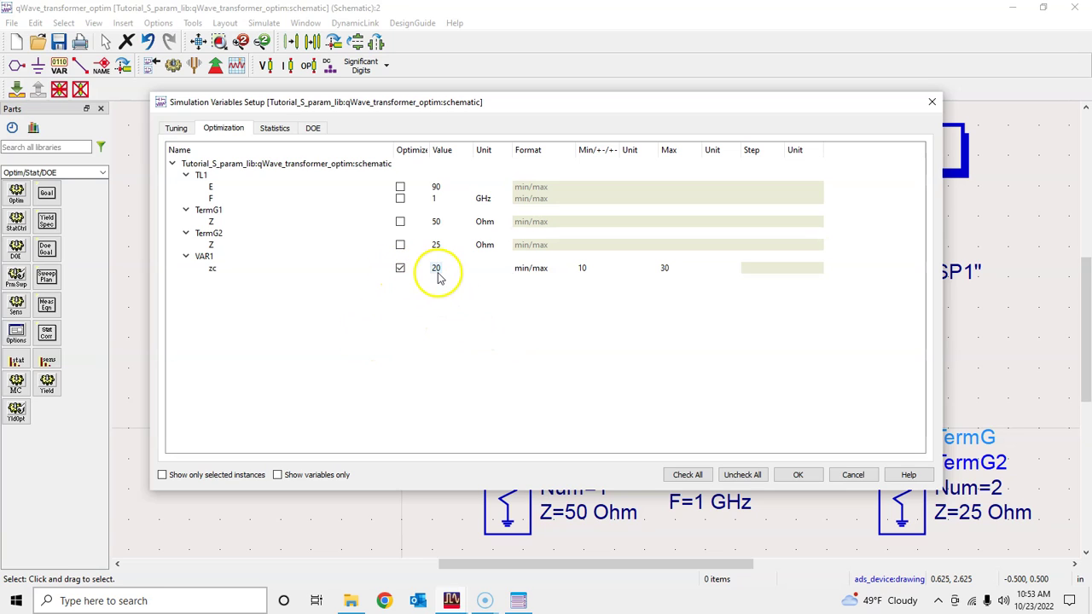
click(584, 269)
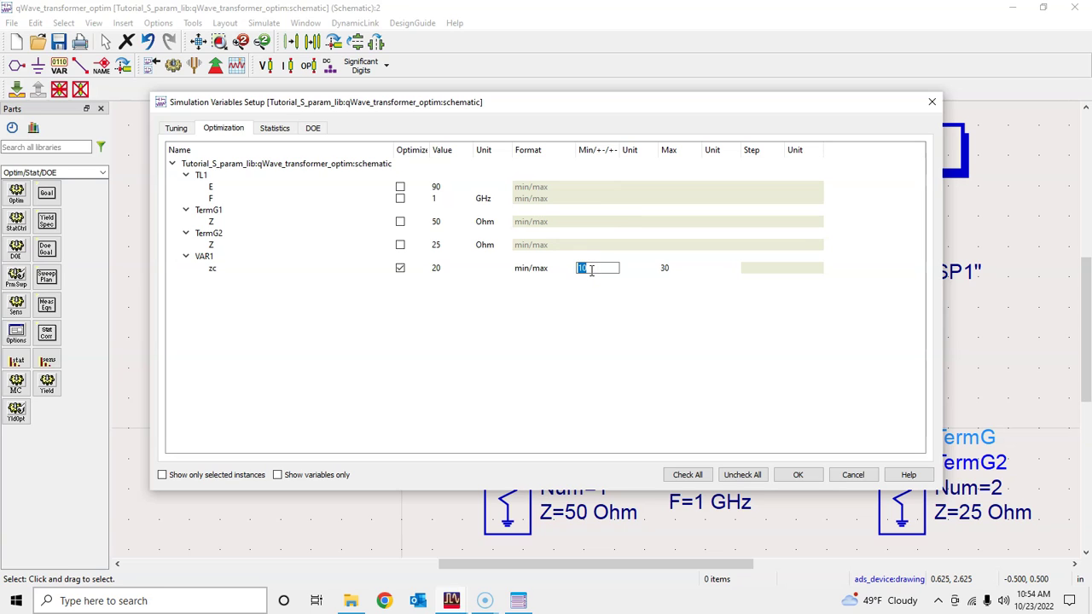
click(616, 313)
click(667, 268)
text(60)
click(690, 358)
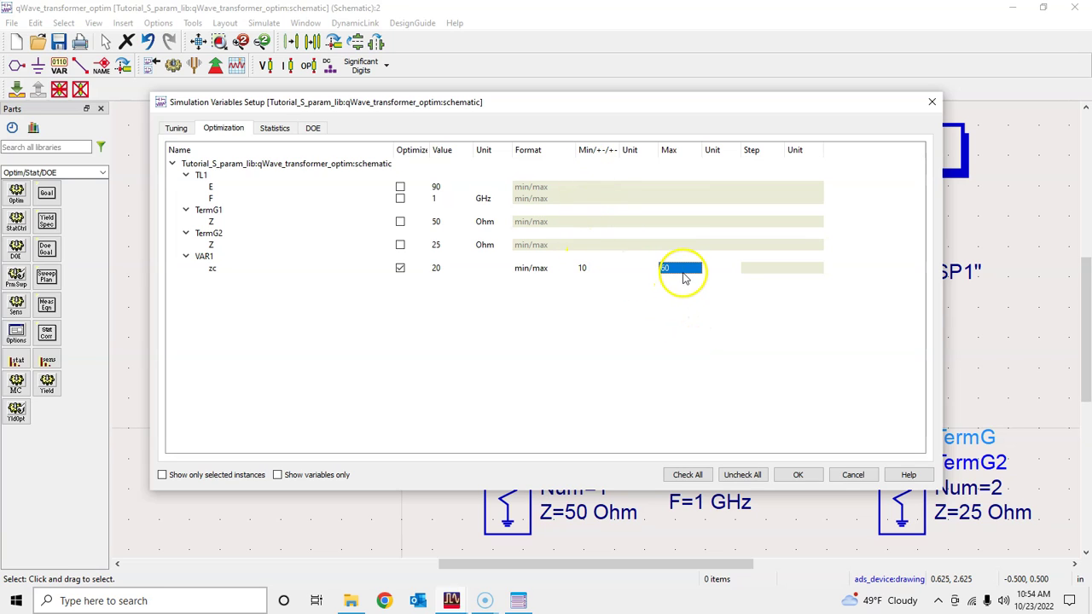
click(796, 474)
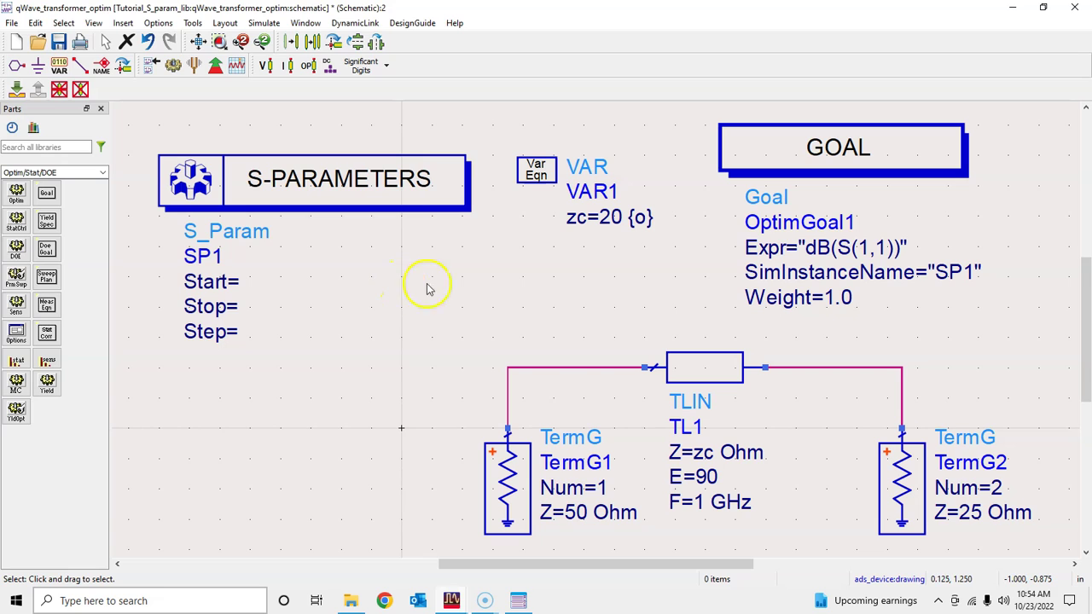
Place an OPTIM controller and move it to the right of the GOAL block
click(19, 195)
click(269, 357)
key(Escape)
click(199, 41)
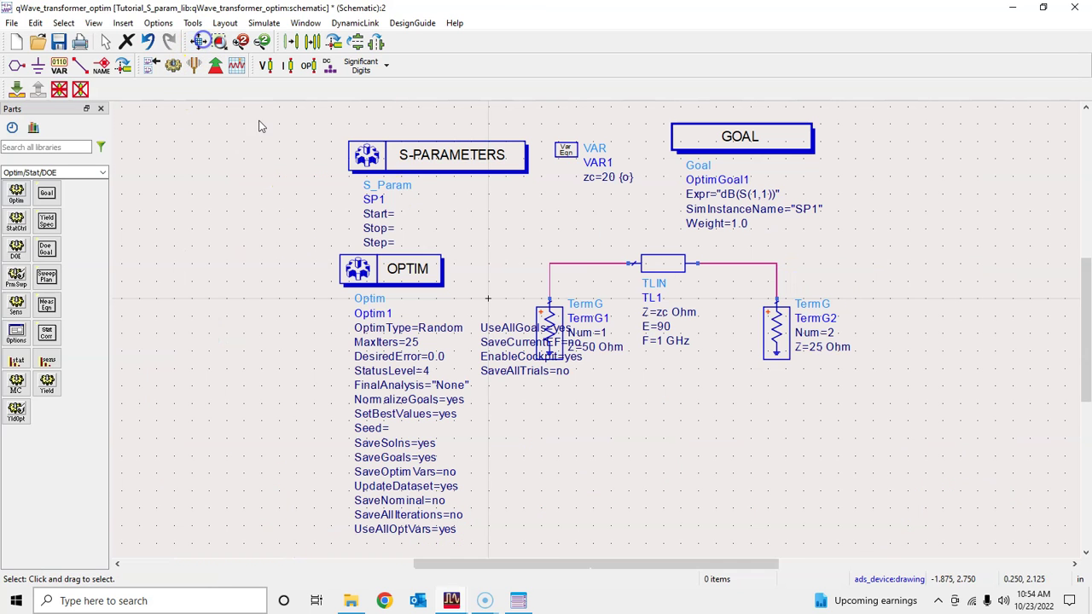
drag(384, 268, 895, 136)
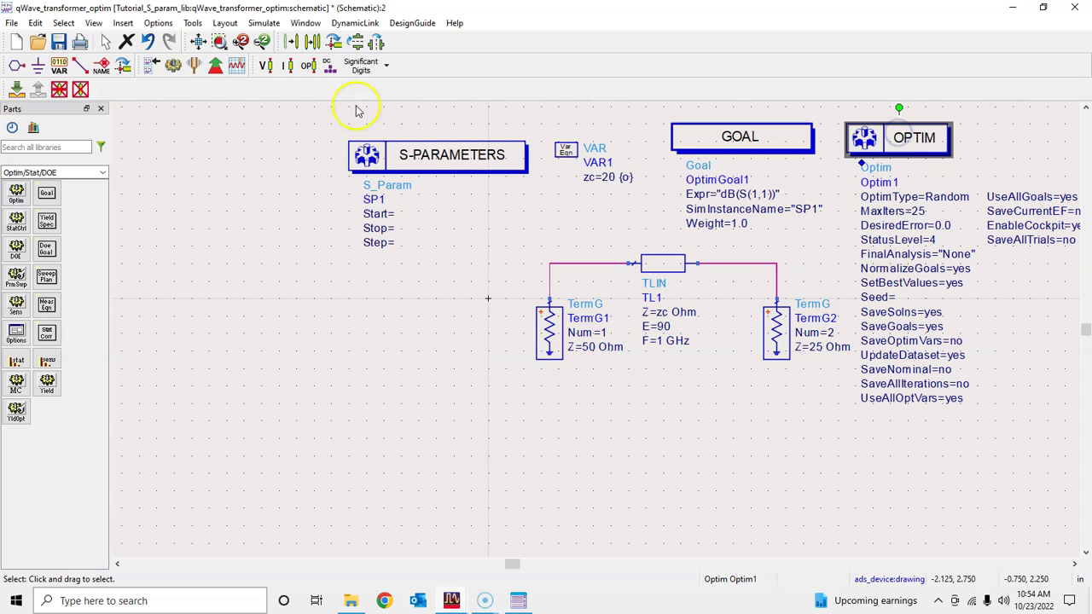
Raise the S-PARAMETERS block into line with the top row and save the schematic
click(198, 41)
drag(333, 222, 332, 201)
click(410, 152)
click(58, 41)
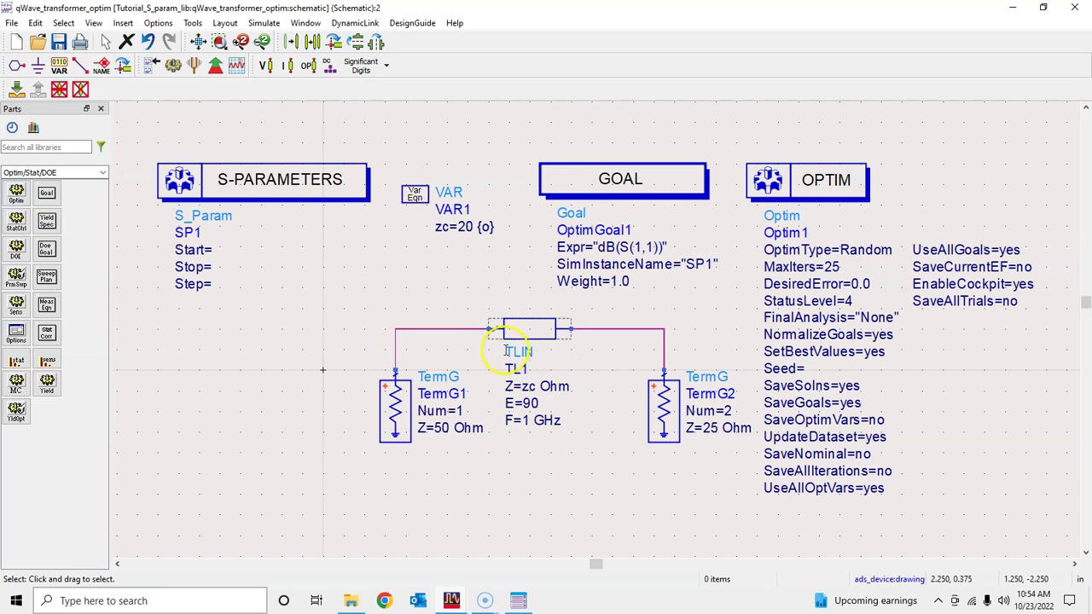
double_click(415, 194)
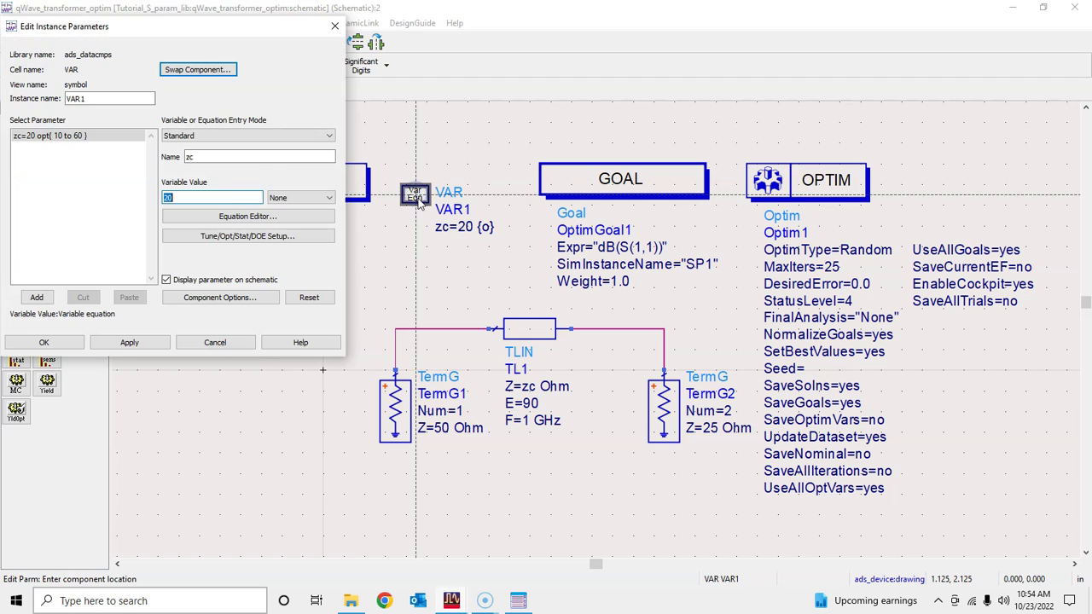
click(243, 236)
click(158, 88)
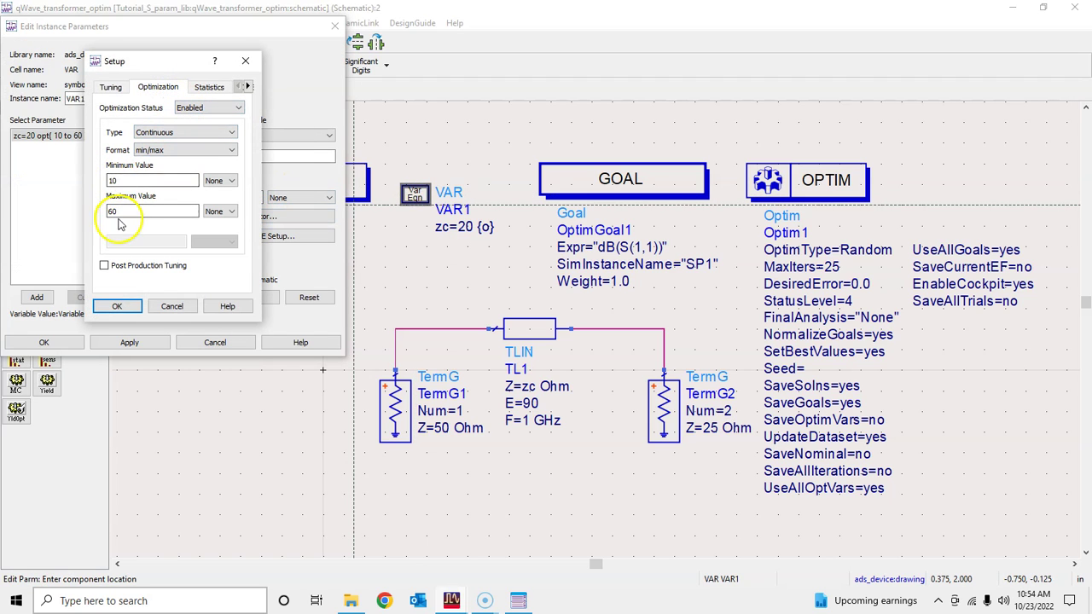
click(172, 306)
click(215, 342)
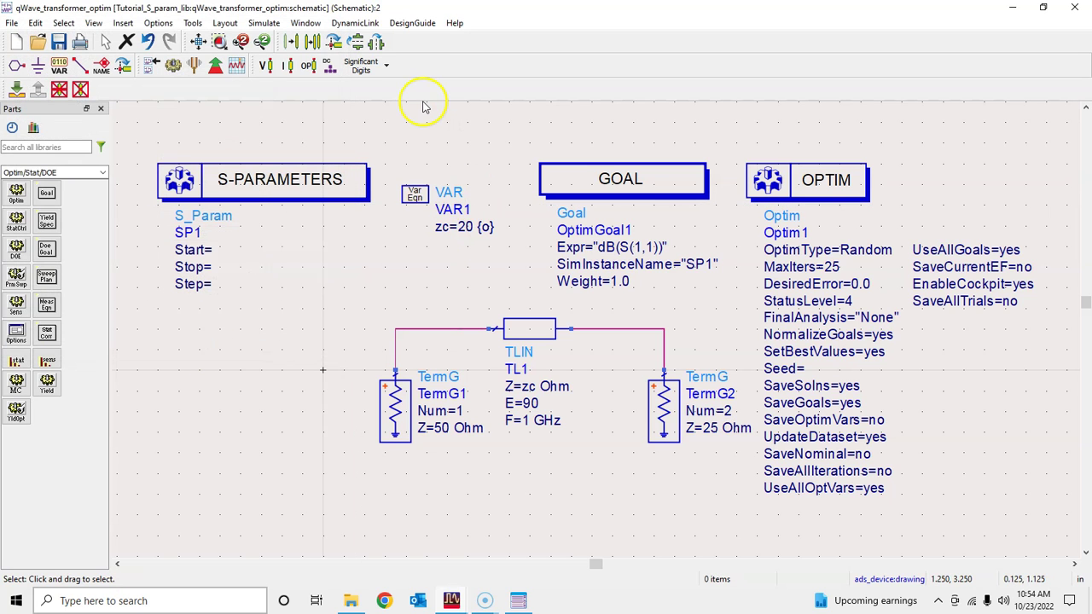
click(262, 24)
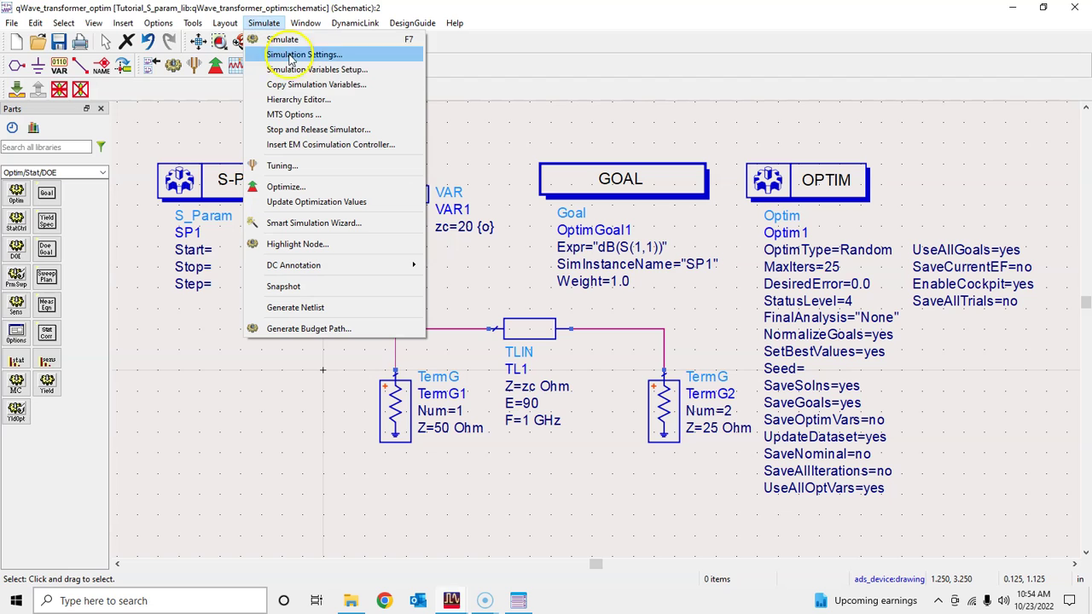
click(318, 74)
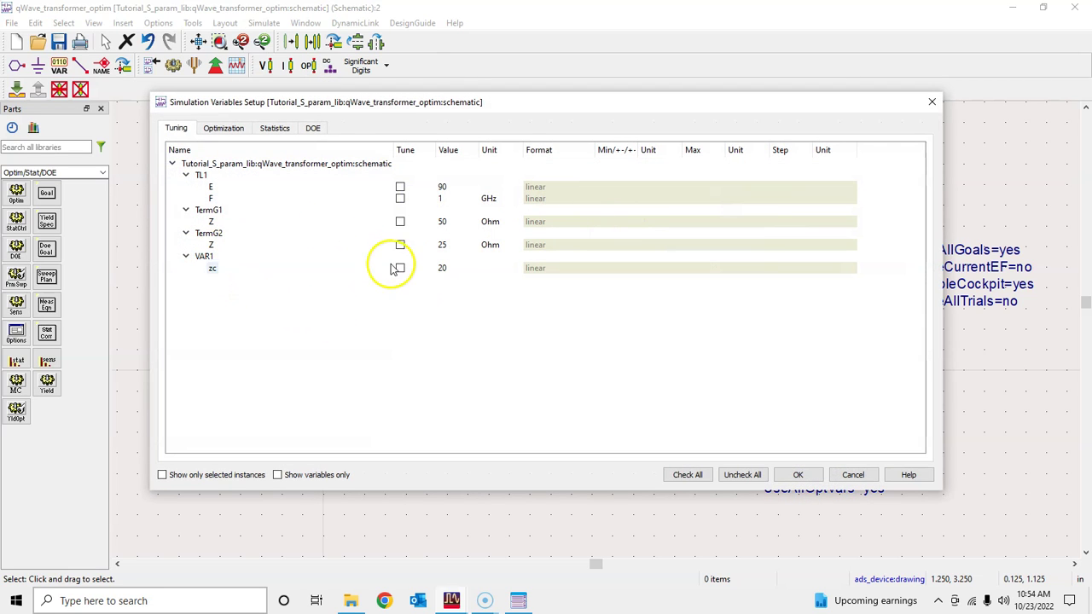
click(221, 129)
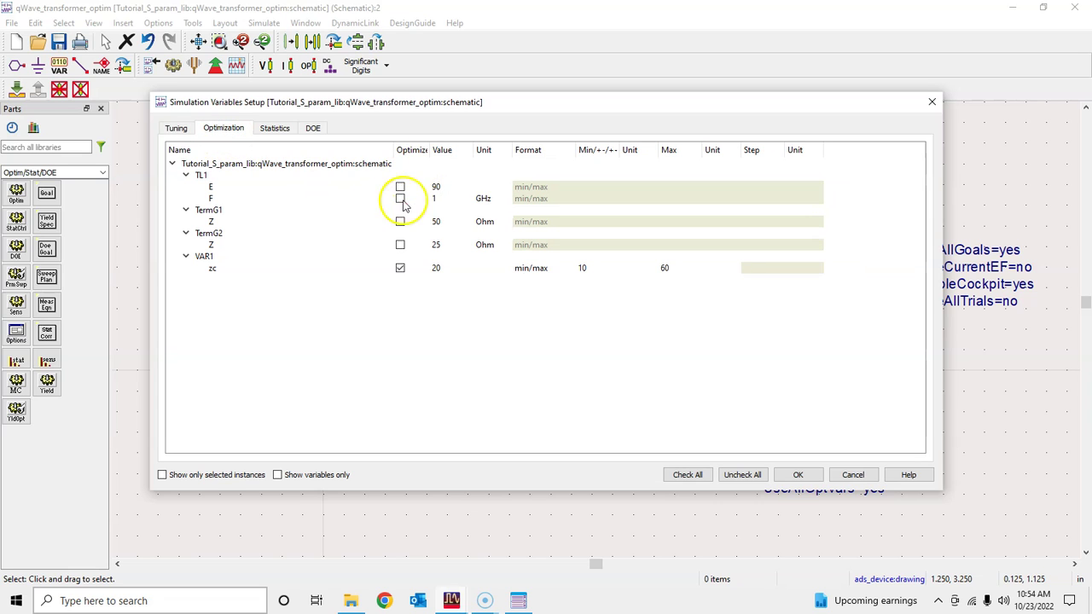
click(799, 475)
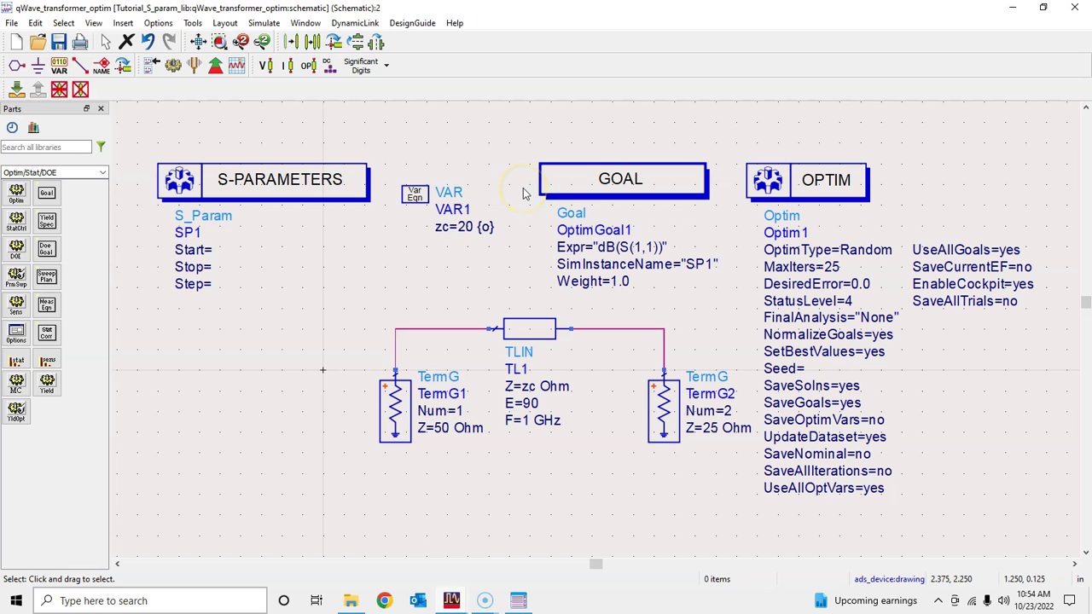
Review the S-PARAMETERS and OptimGoal1 settings, closing both without changes
double_click(269, 188)
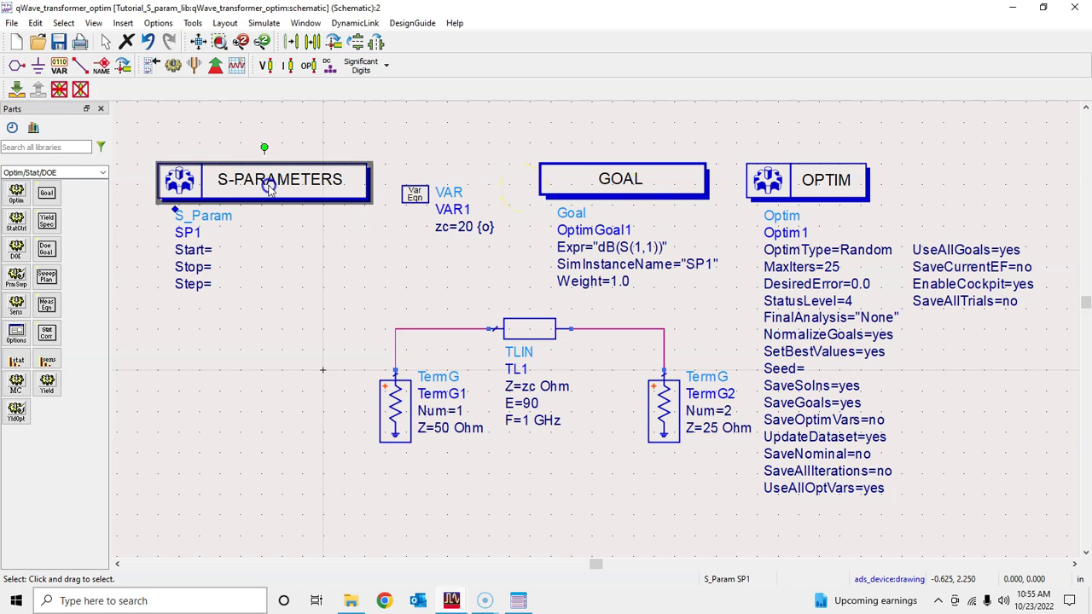
click(146, 332)
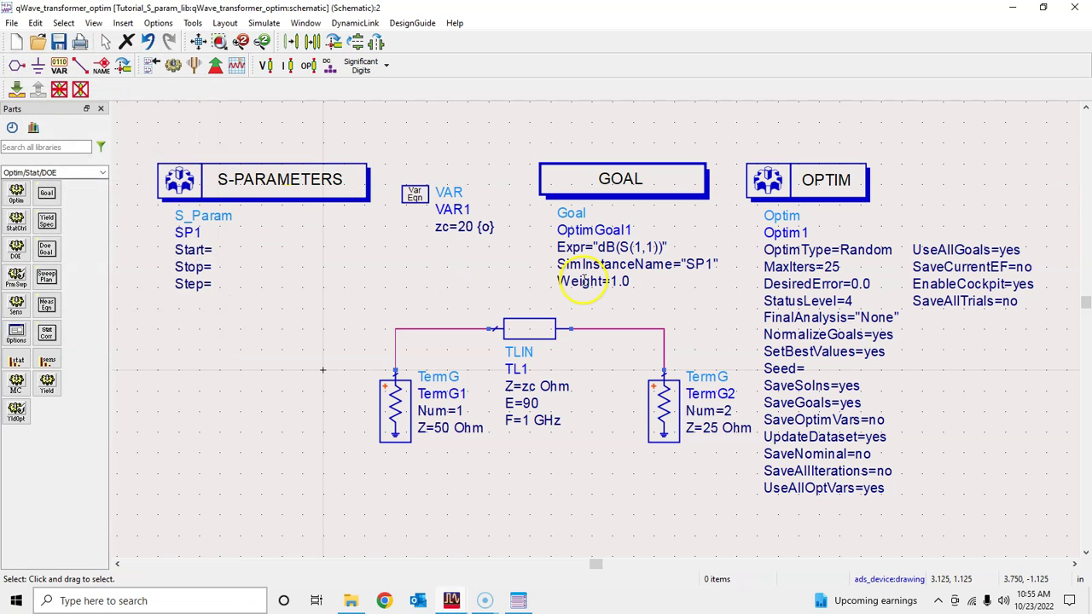
double_click(627, 197)
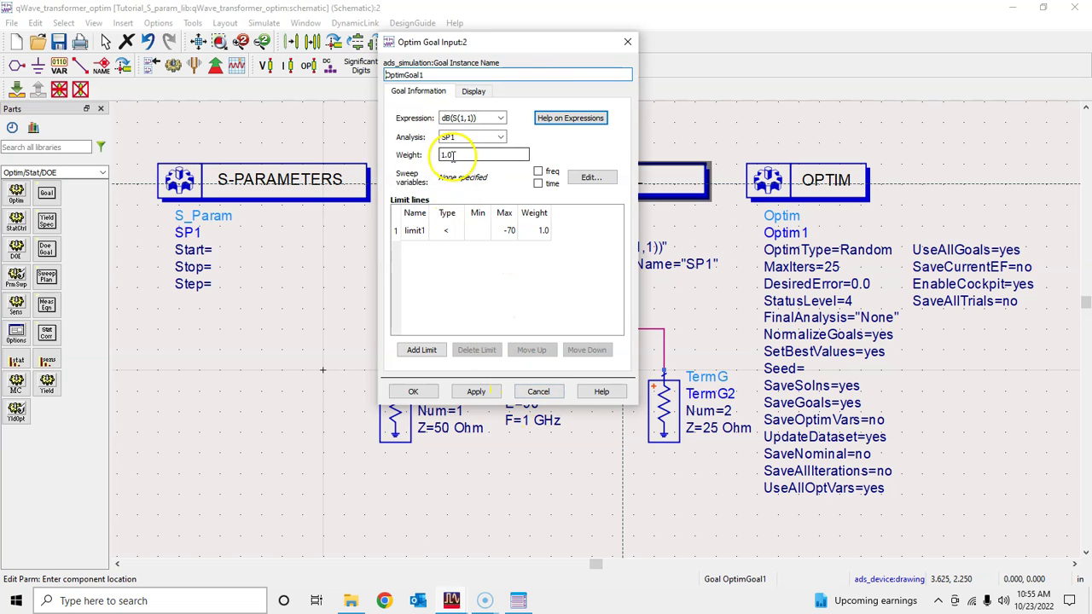
click(538, 392)
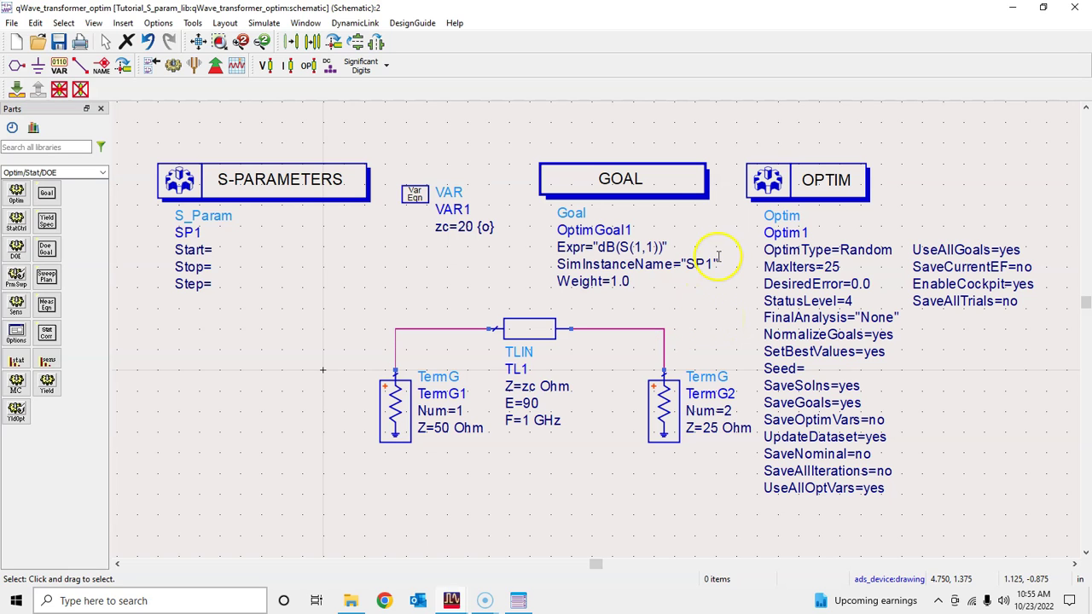
Respace the GOAL and OPTIM blocks evenly along the top row
drag(670, 182, 630, 180)
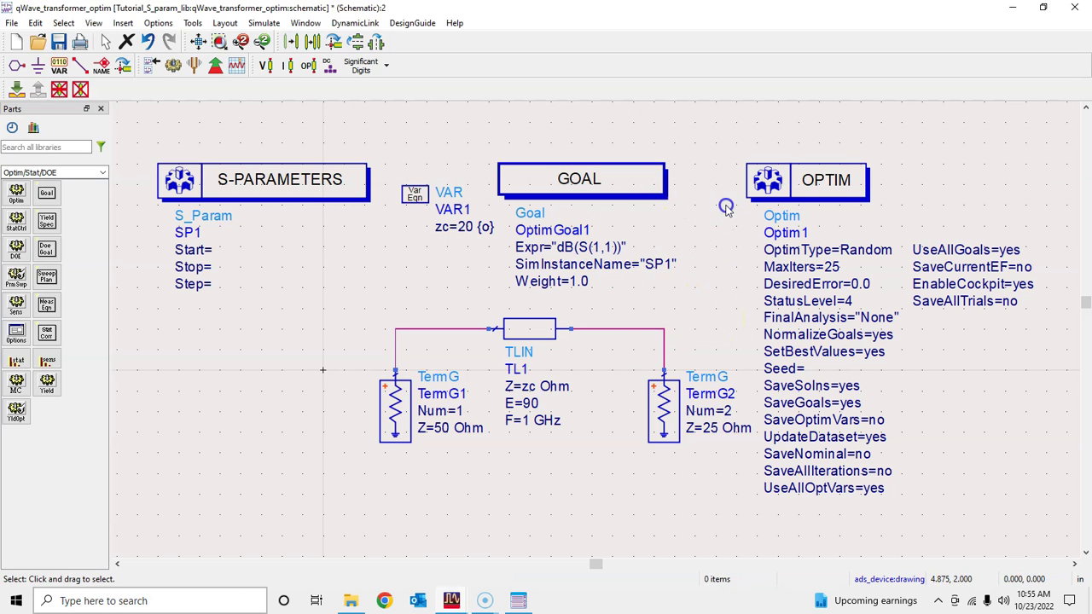
drag(772, 187, 782, 188)
drag(636, 188, 652, 186)
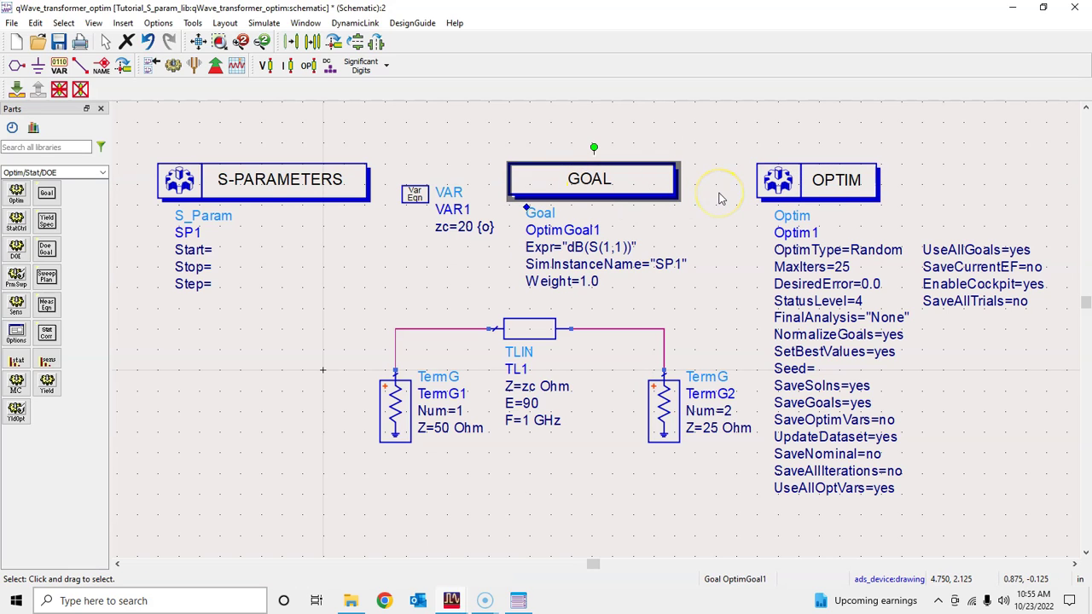
click(715, 141)
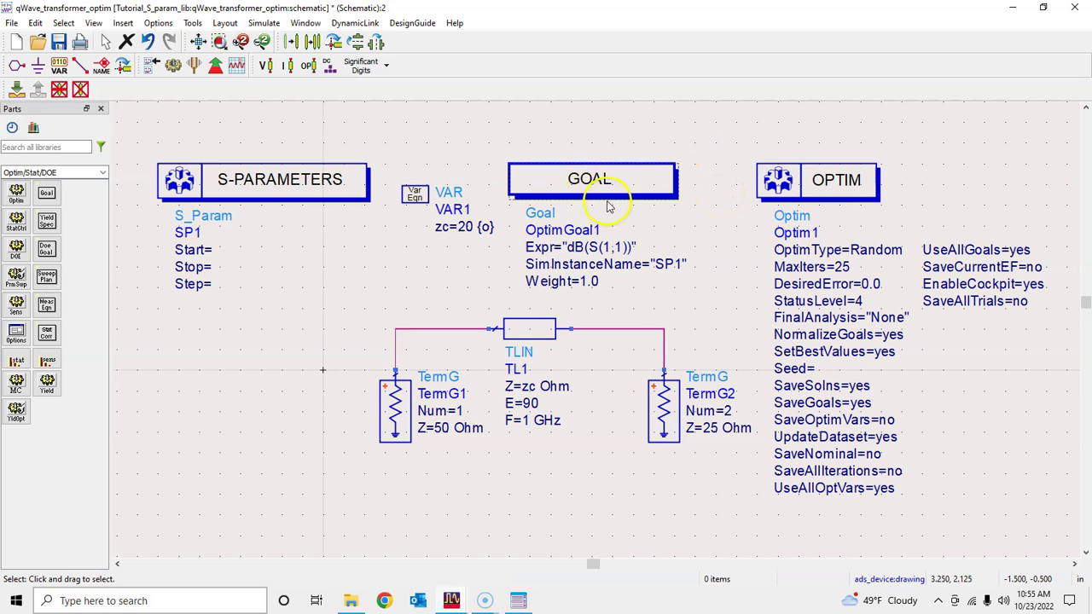
Review Optim1's optimization types, keep Random search with 25 iterations, and confirm
double_click(832, 196)
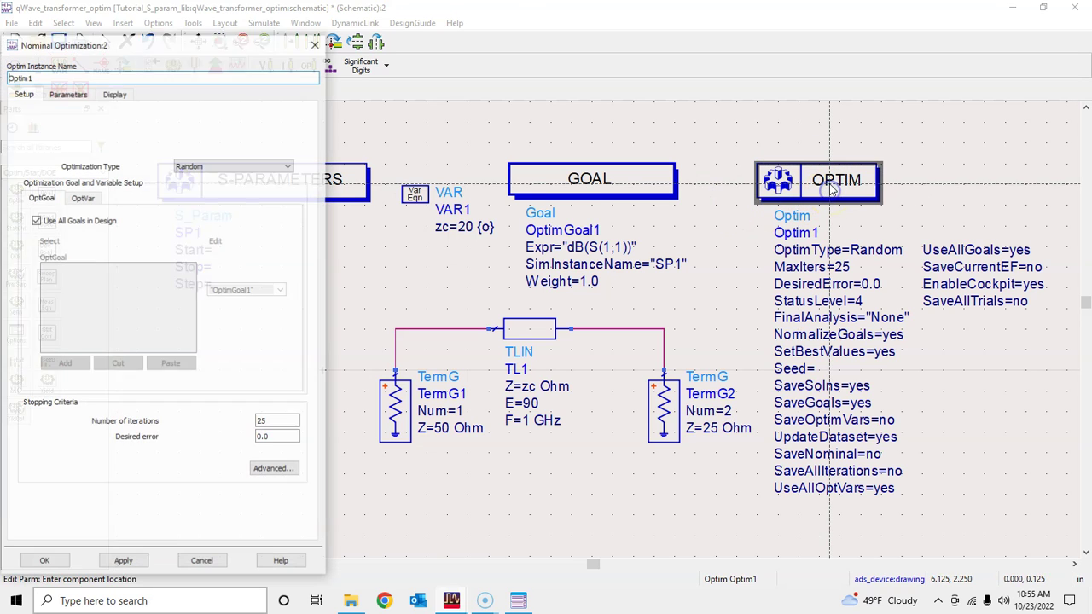
click(279, 167)
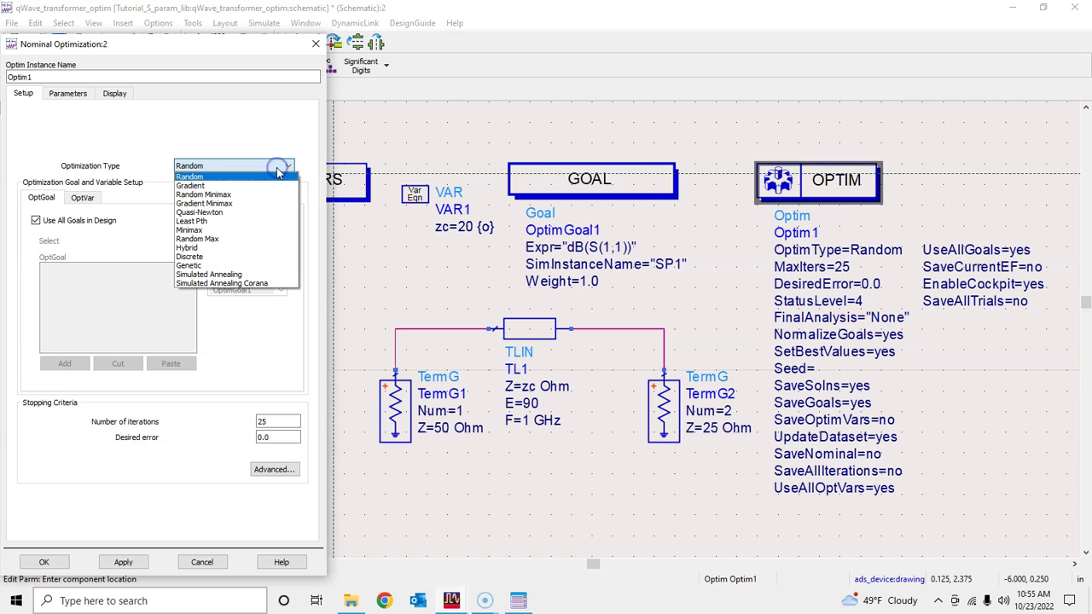
click(198, 186)
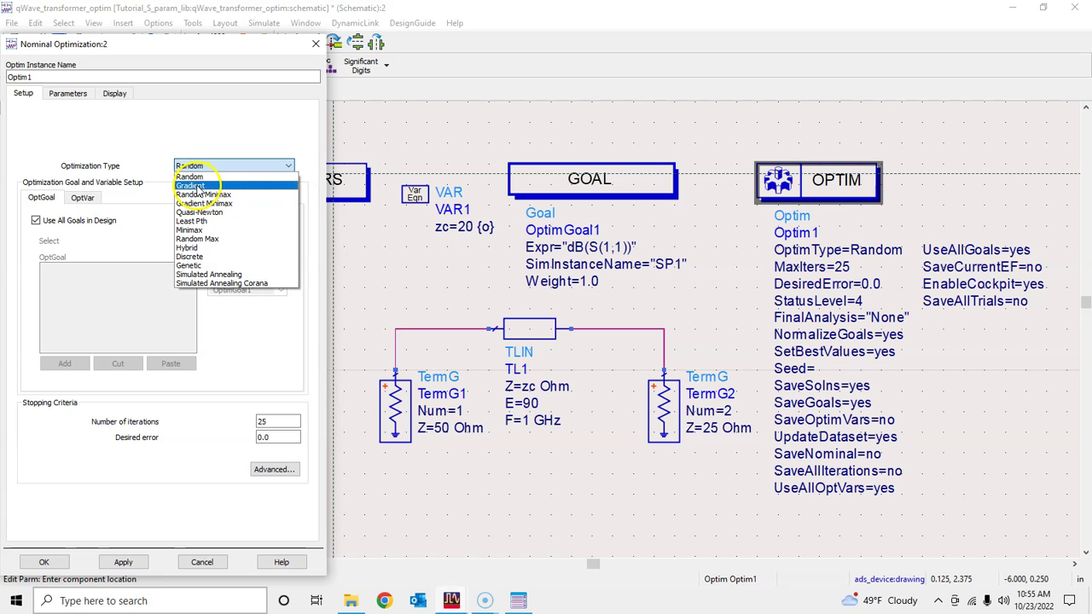
click(203, 135)
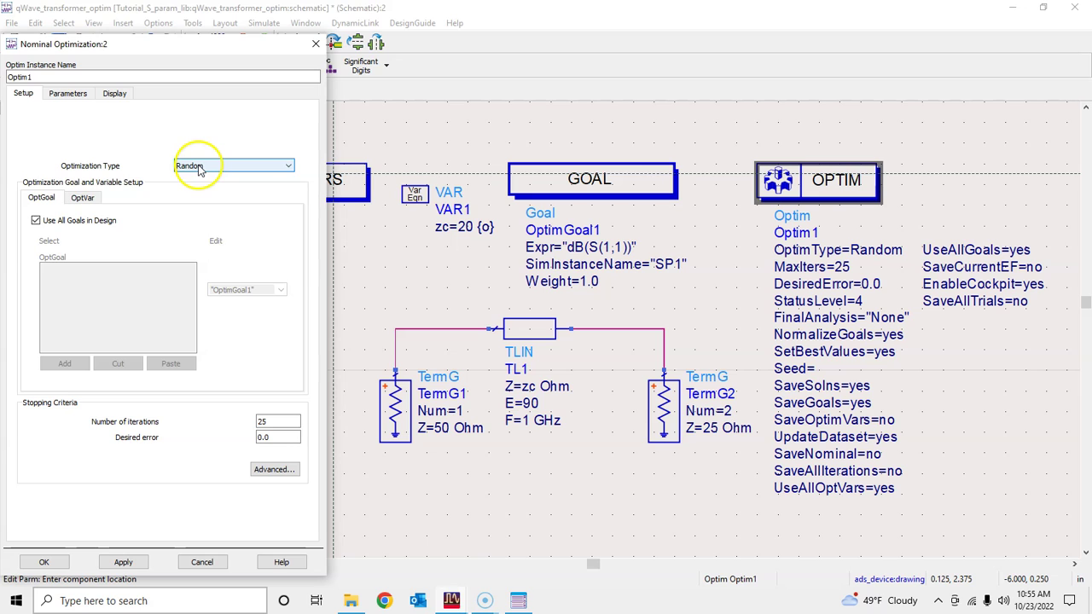
click(199, 169)
click(213, 114)
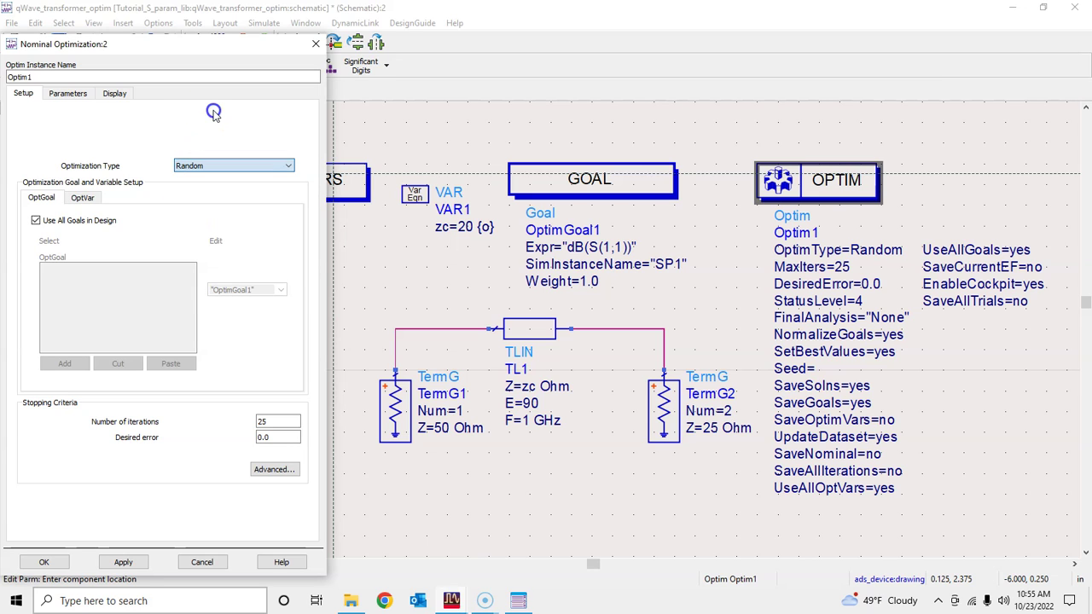
drag(190, 43, 259, 30)
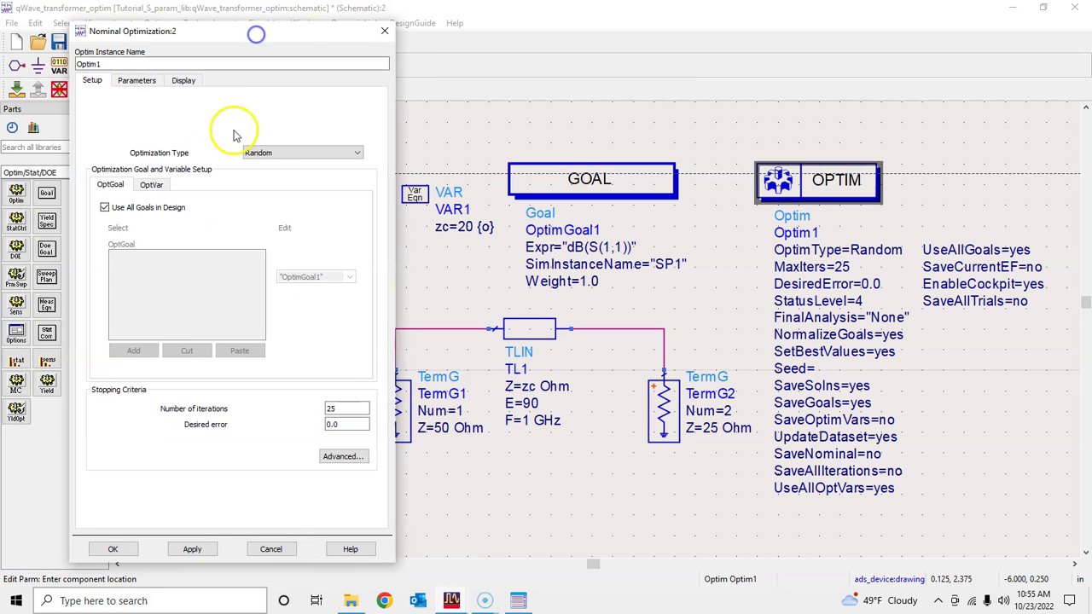
click(118, 550)
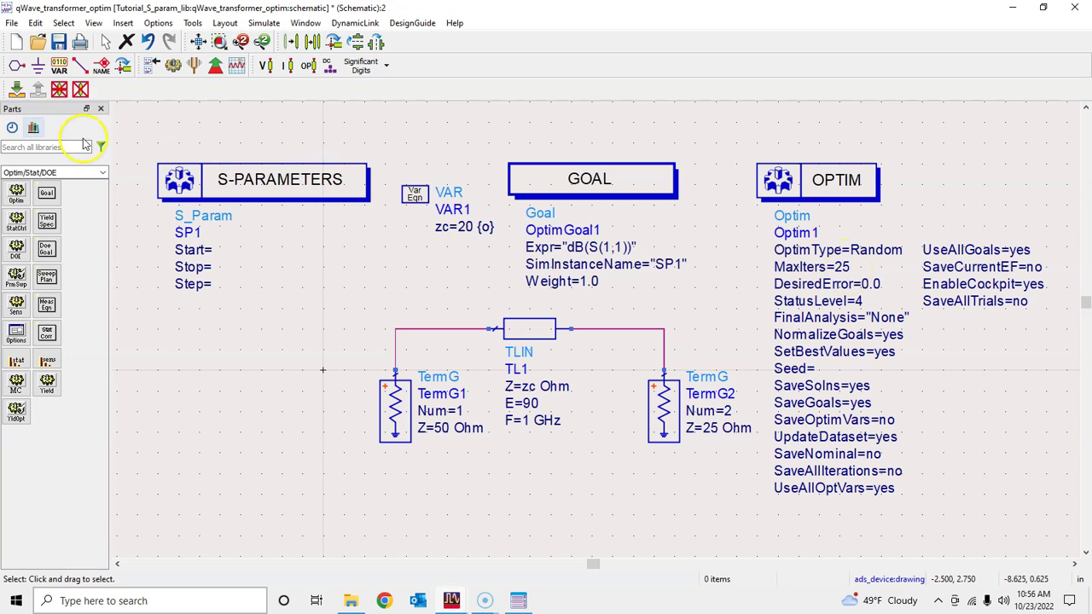
click(58, 42)
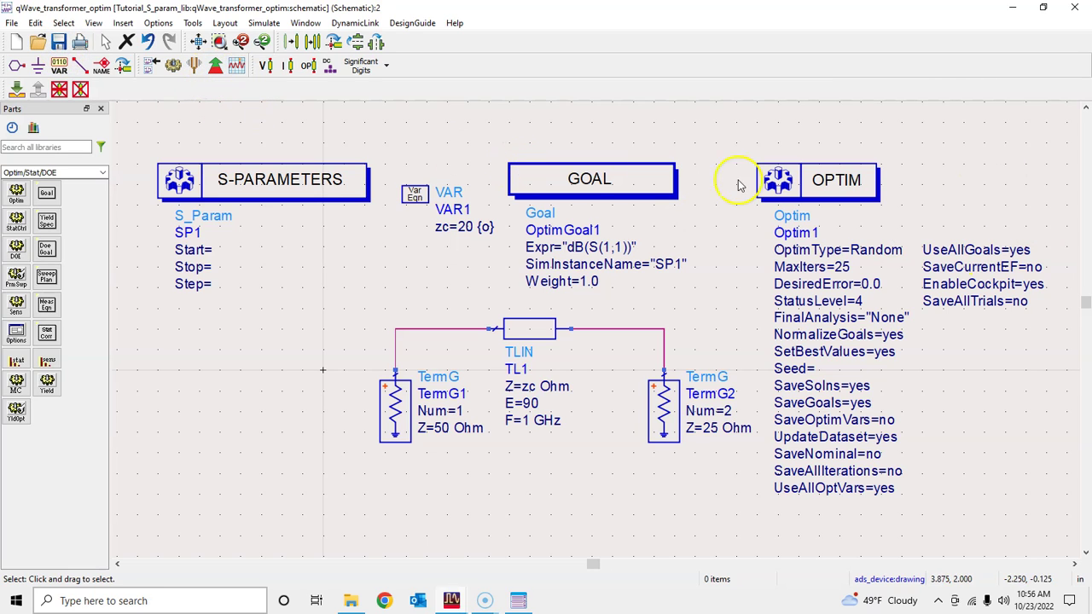
click(218, 68)
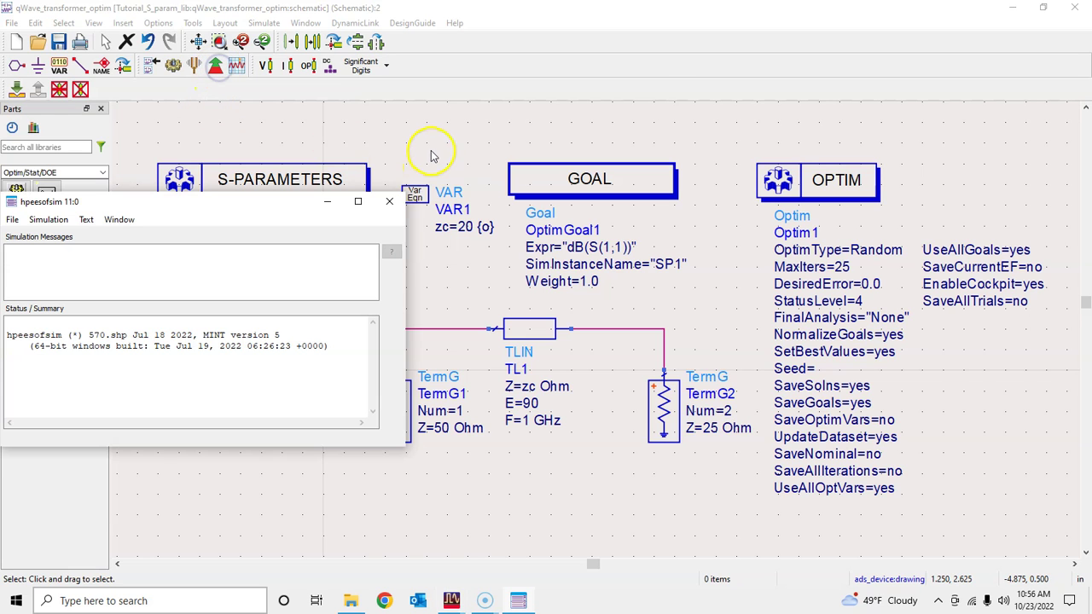
drag(429, 17, 716, 17)
drag(458, 92, 421, 77)
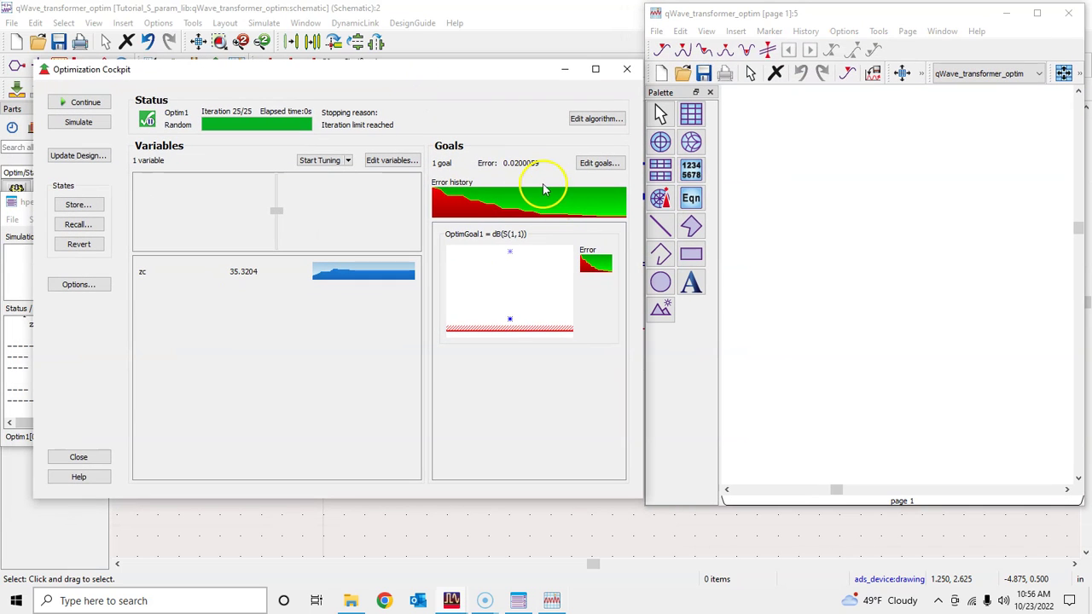
mouse_move(437, 196)
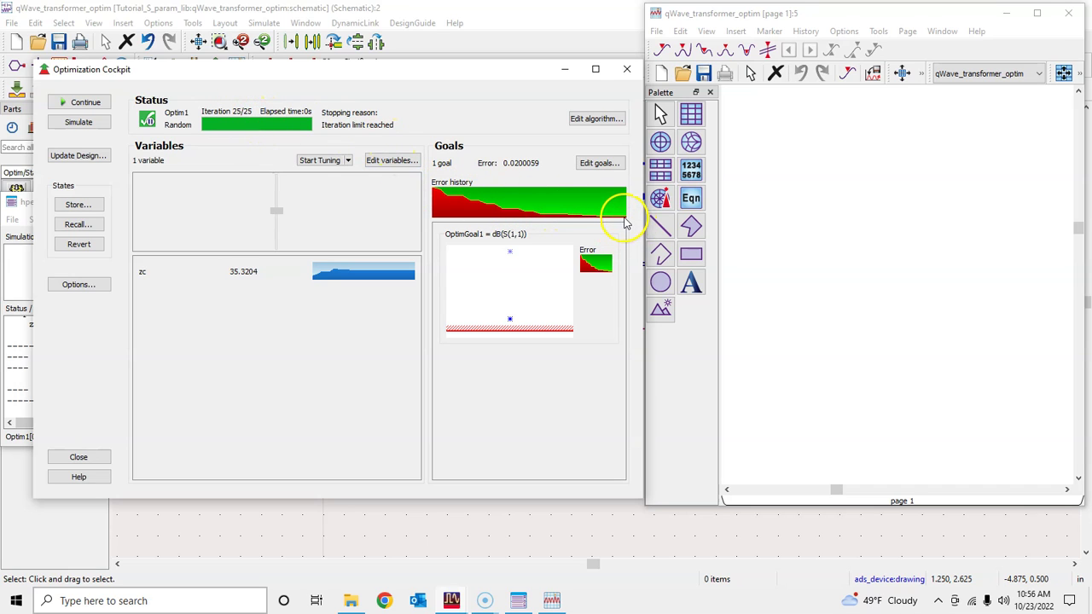
mouse_move(276, 214)
click(510, 321)
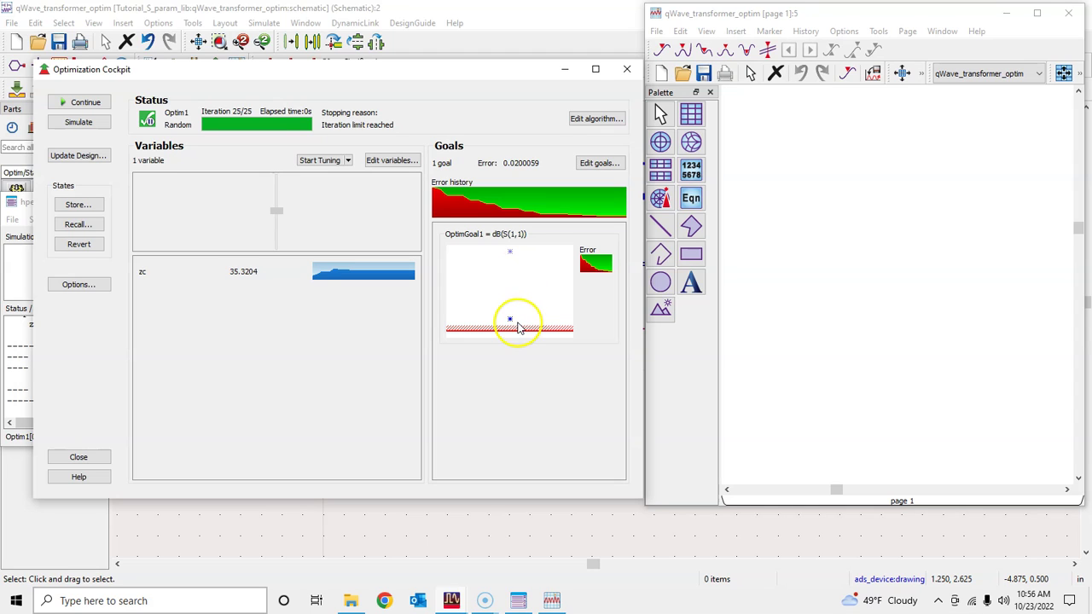
mouse_move(510, 323)
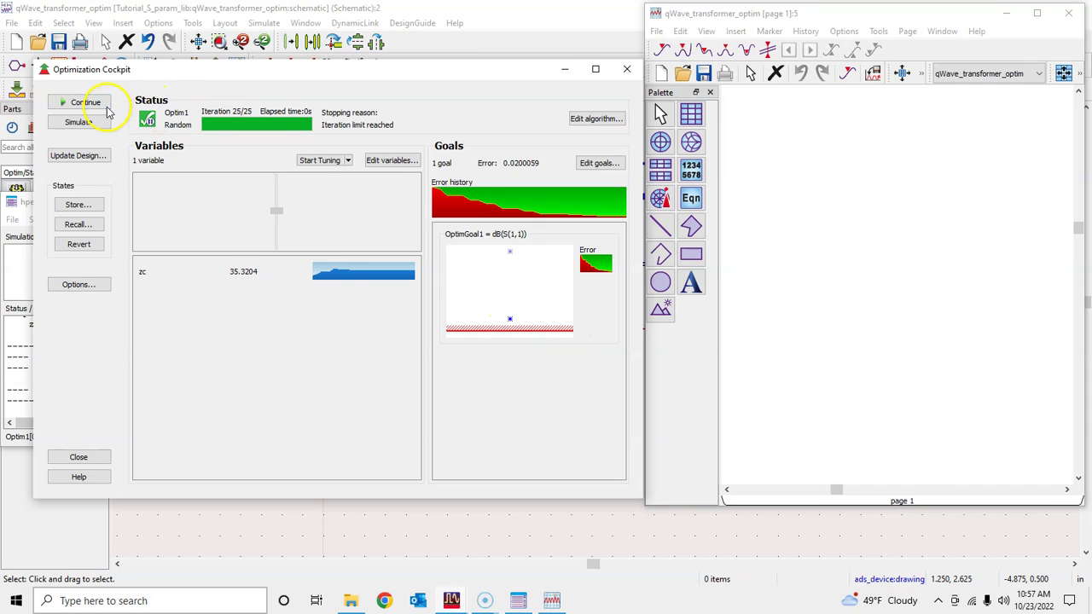
Raise the iteration limit to 100 and resume optimizing until zc reaches 35.3484
click(599, 122)
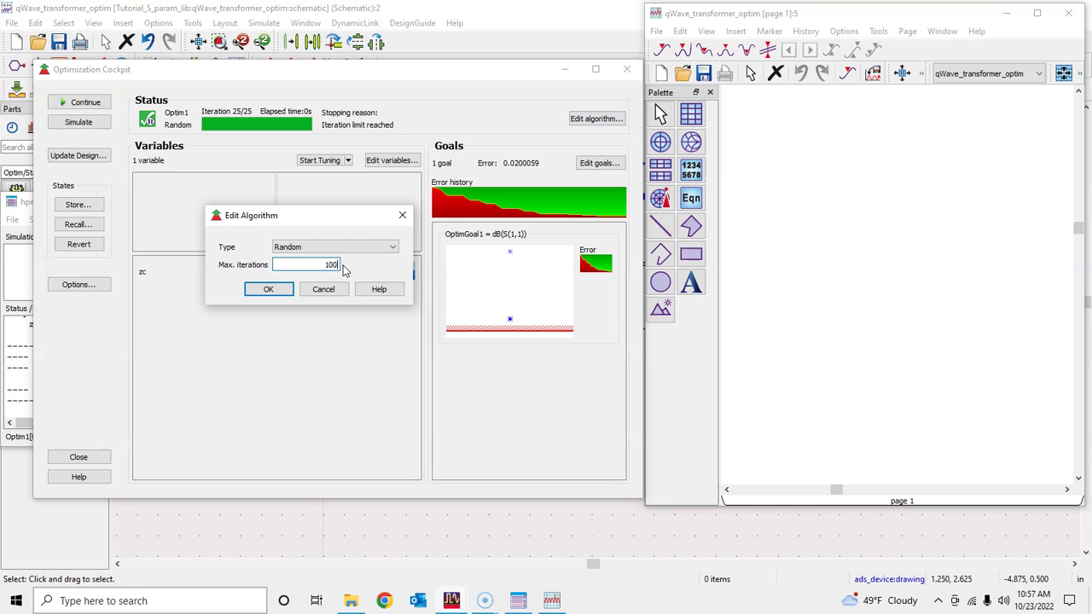
click(269, 289)
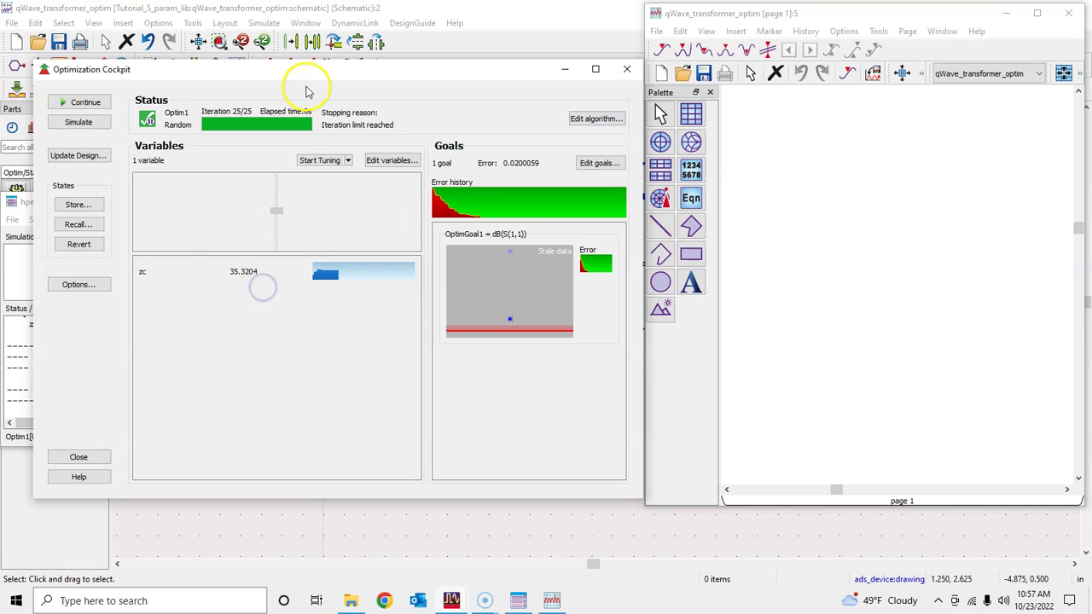
click(73, 102)
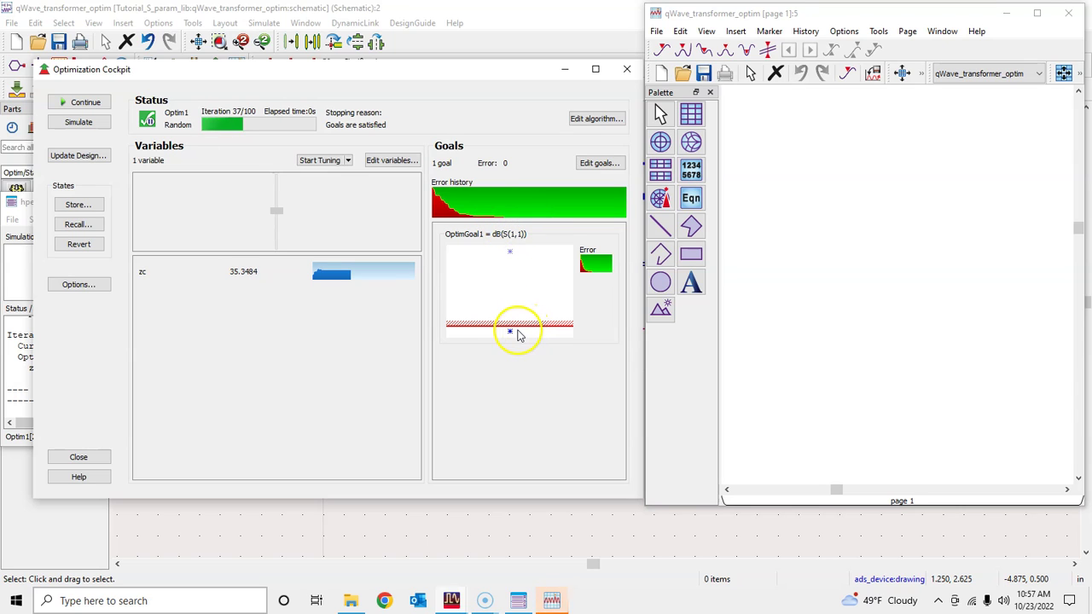
mouse_move(511, 337)
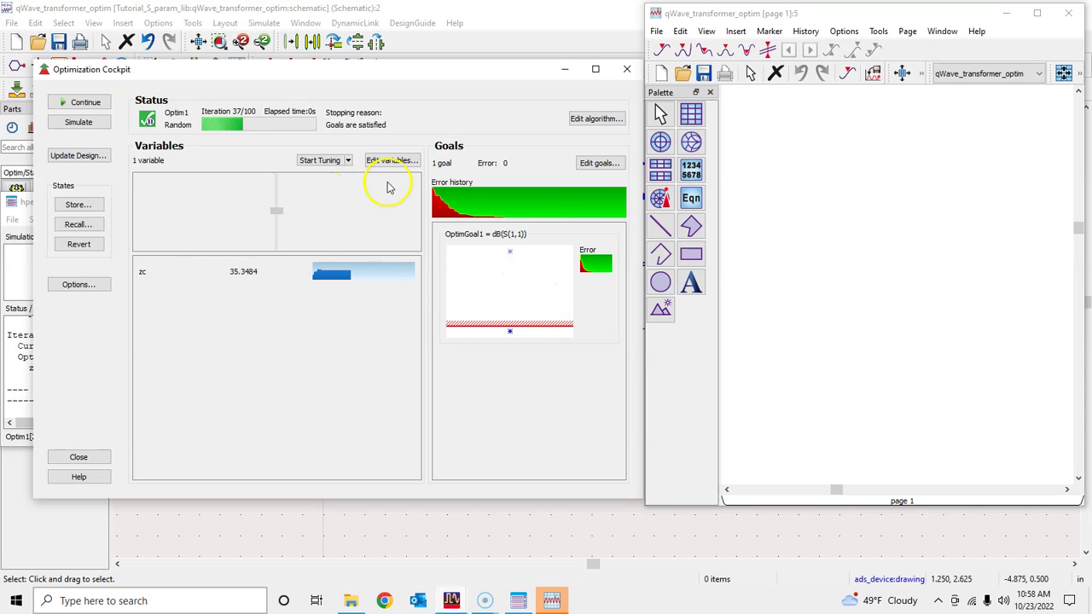
Review the optimizer algorithm types and leave the settings unchanged
click(600, 119)
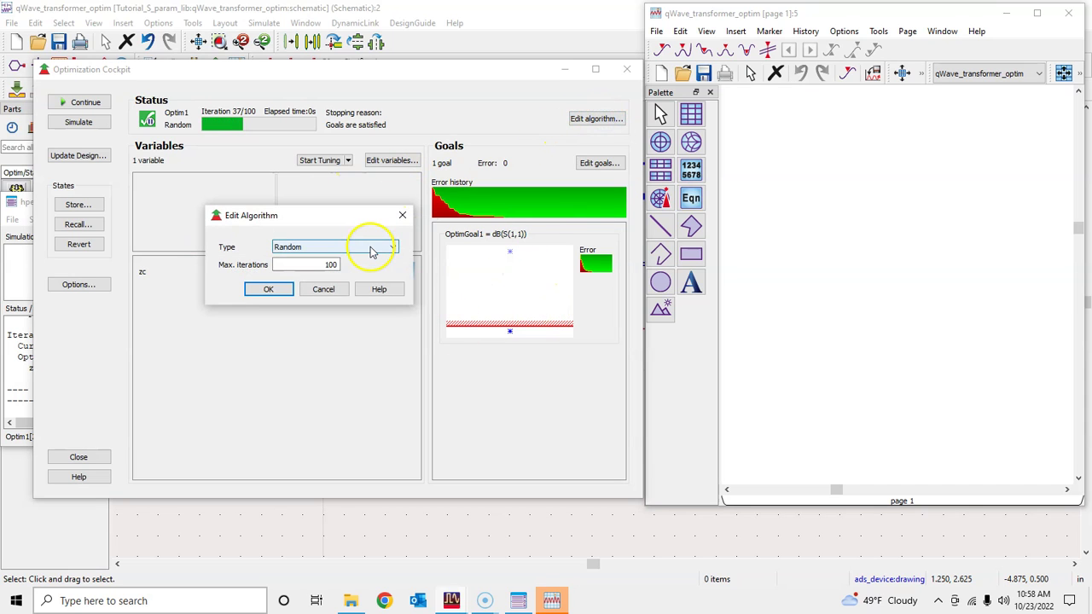
click(371, 247)
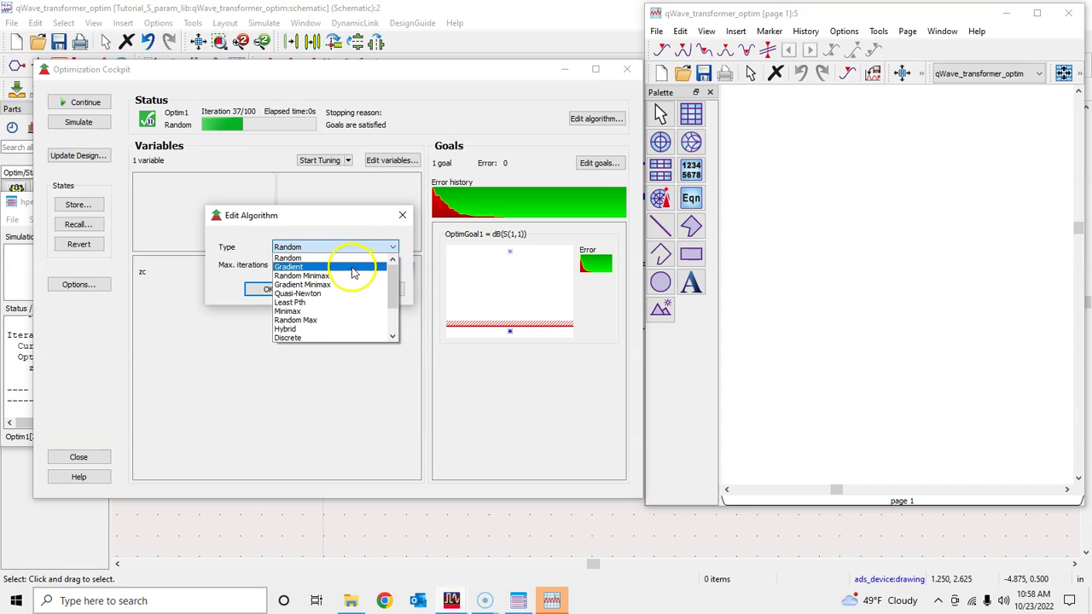
click(403, 219)
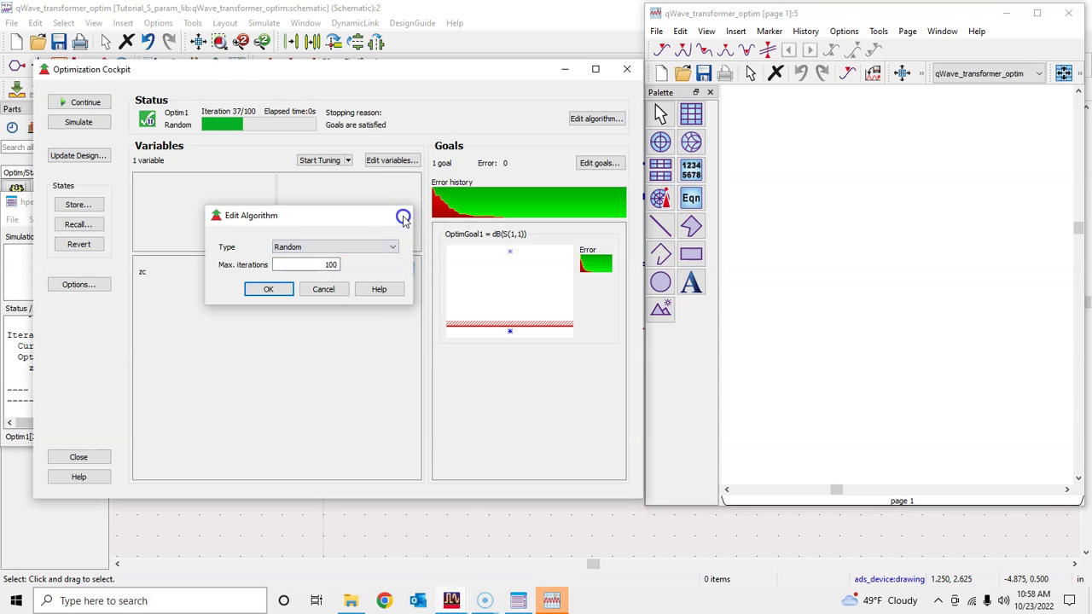
click(401, 216)
Update the design with zc=35.3484, close the Optimization Cockpit, and return to the schematic
click(77, 155)
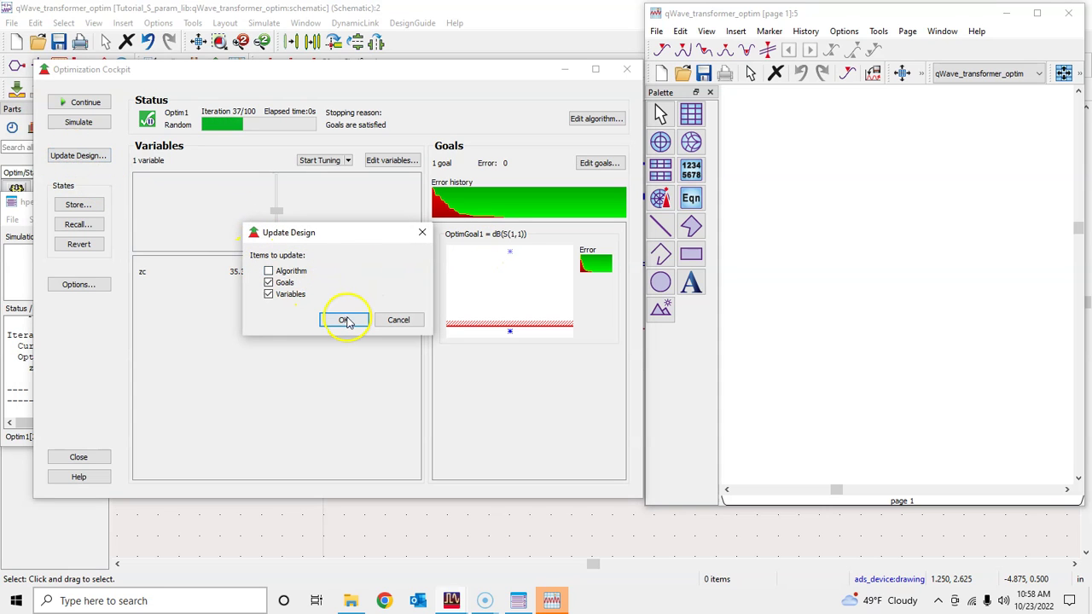
click(345, 321)
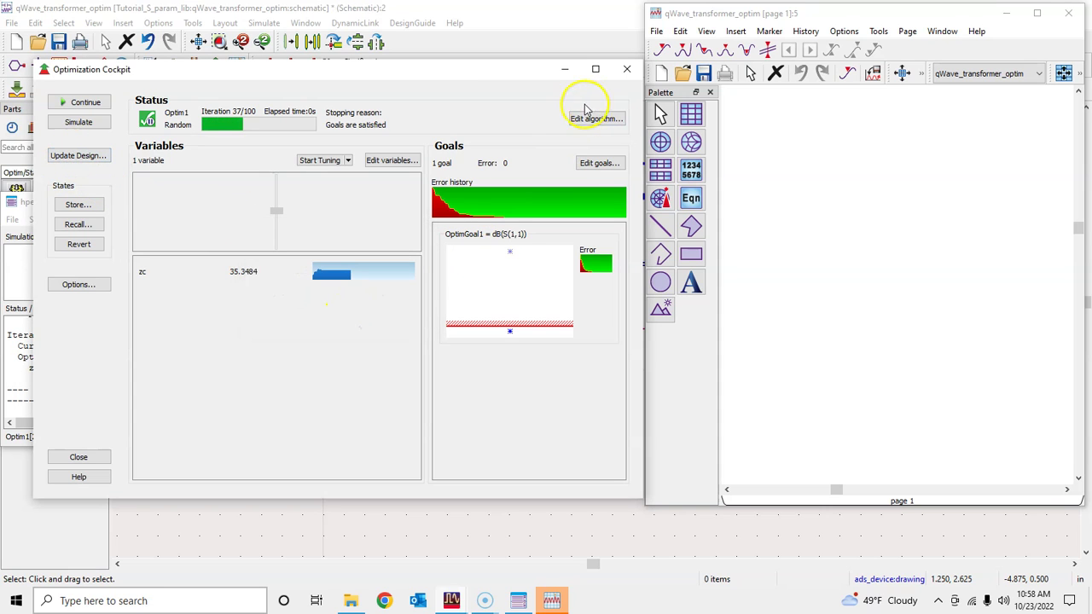
click(627, 70)
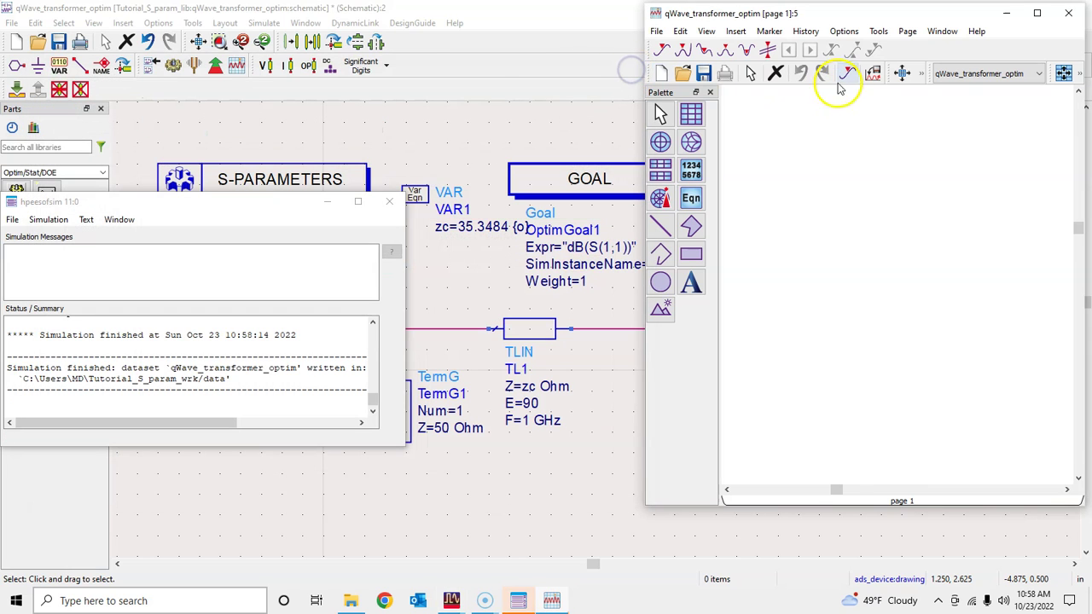
click(482, 113)
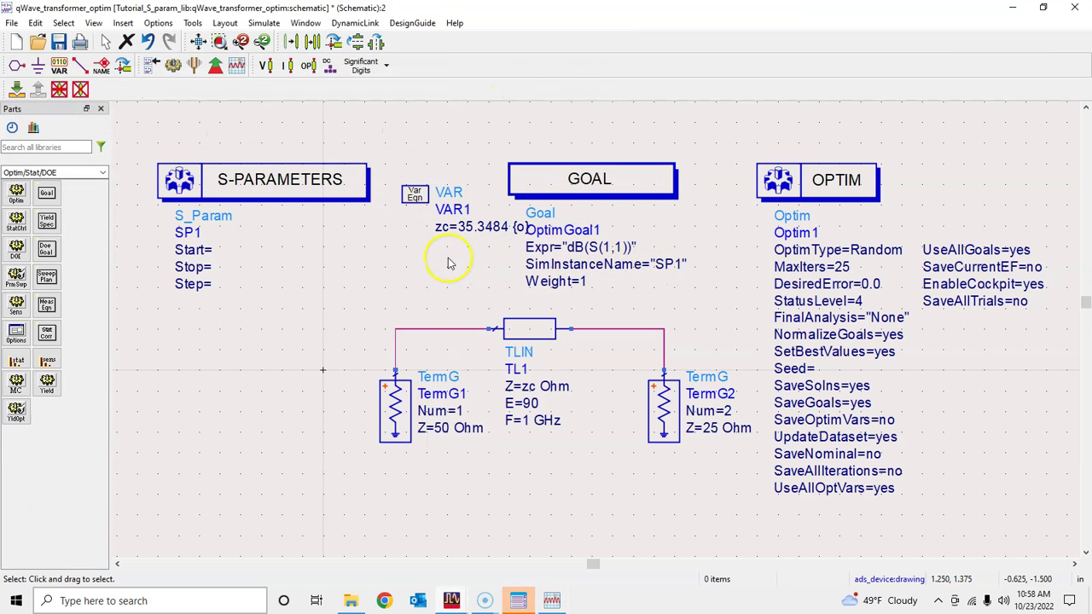
Set SP1 to a linear 0–2 GHz sweep with 5 MHz steps and save the schematic
drag(416, 195, 402, 197)
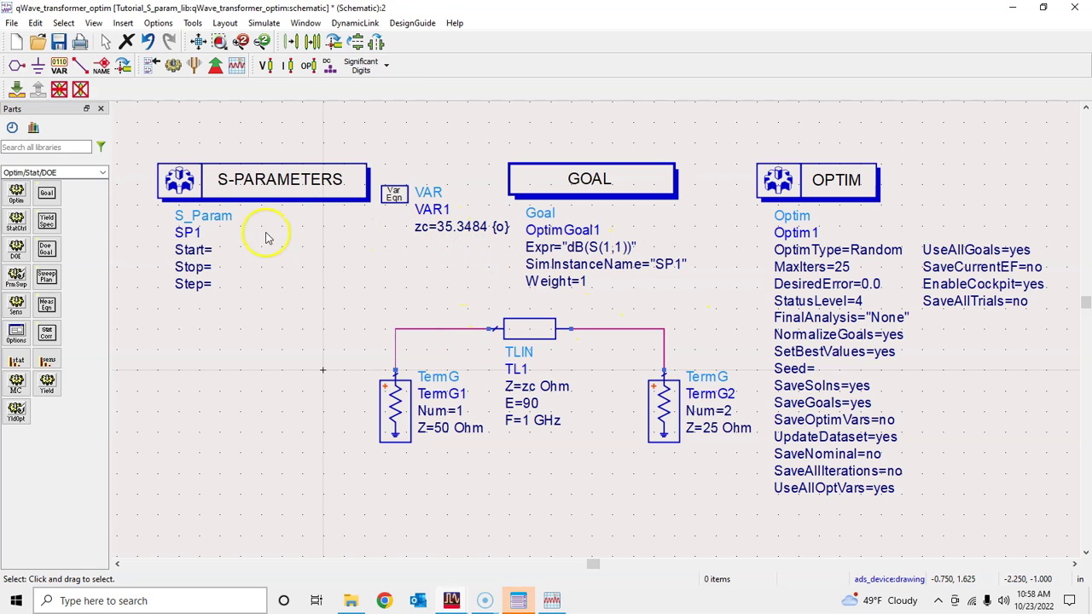
double_click(273, 186)
click(171, 154)
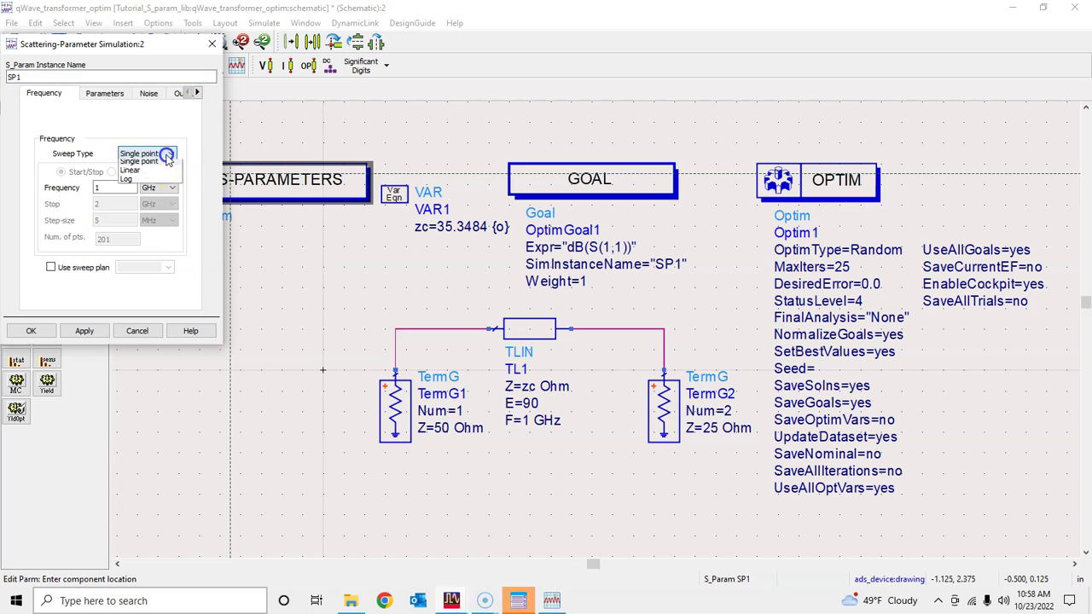
click(144, 174)
text(0)
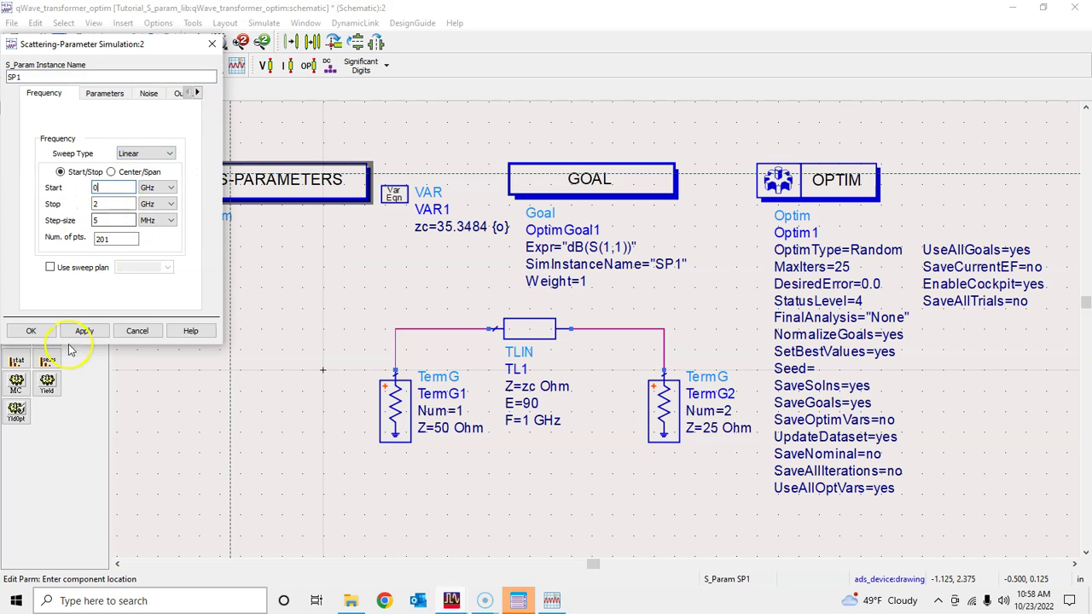
click(31, 331)
click(58, 44)
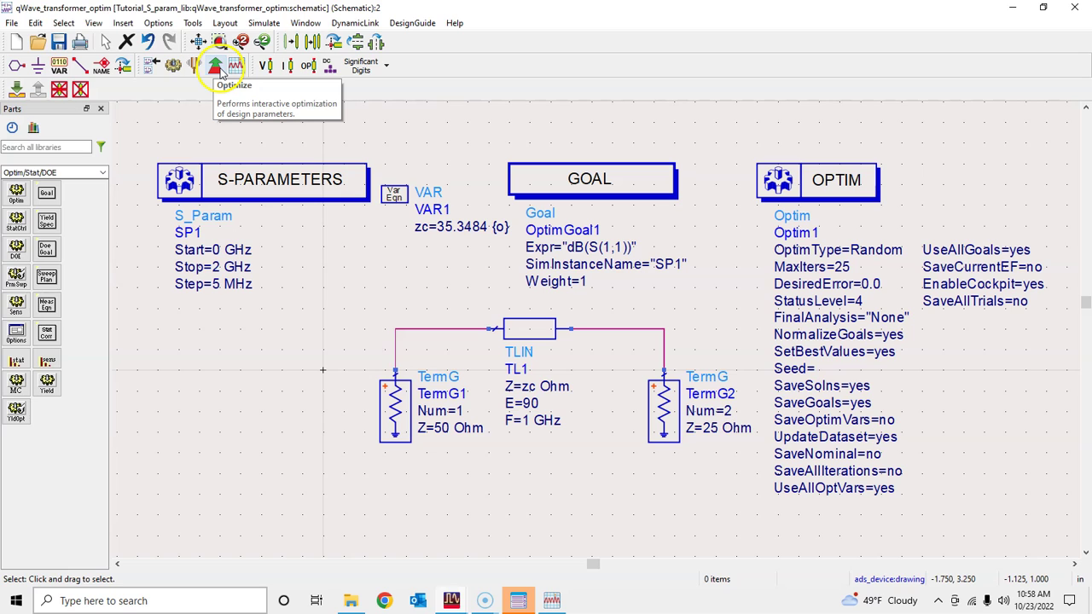
Simulate and add a rectangular plot of dB(S(1,1)) in the data display
click(172, 66)
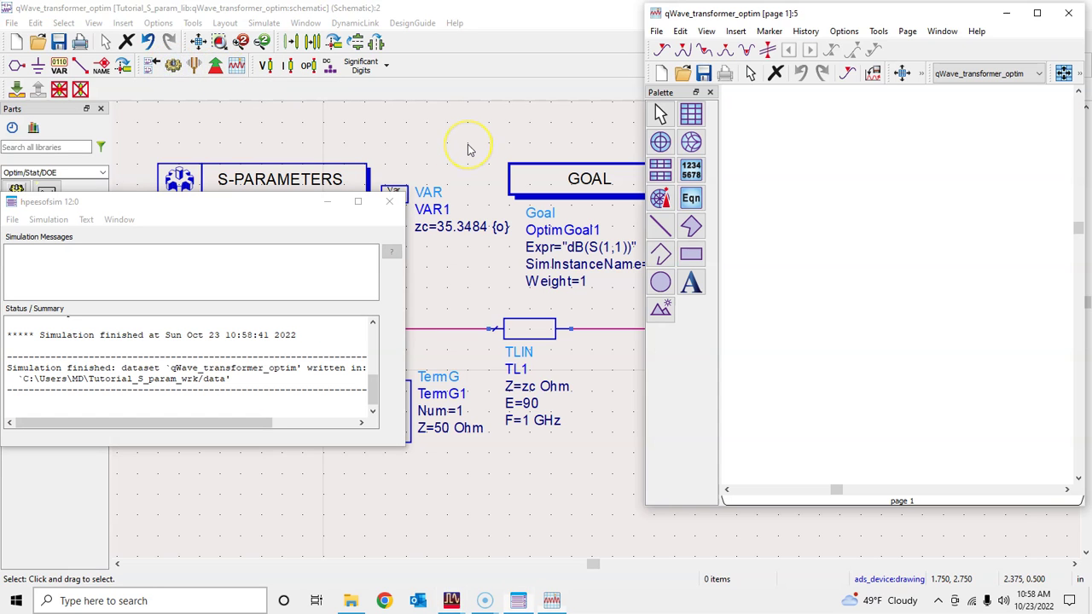
drag(824, 20, 618, 28)
click(484, 122)
click(614, 182)
click(402, 348)
click(552, 261)
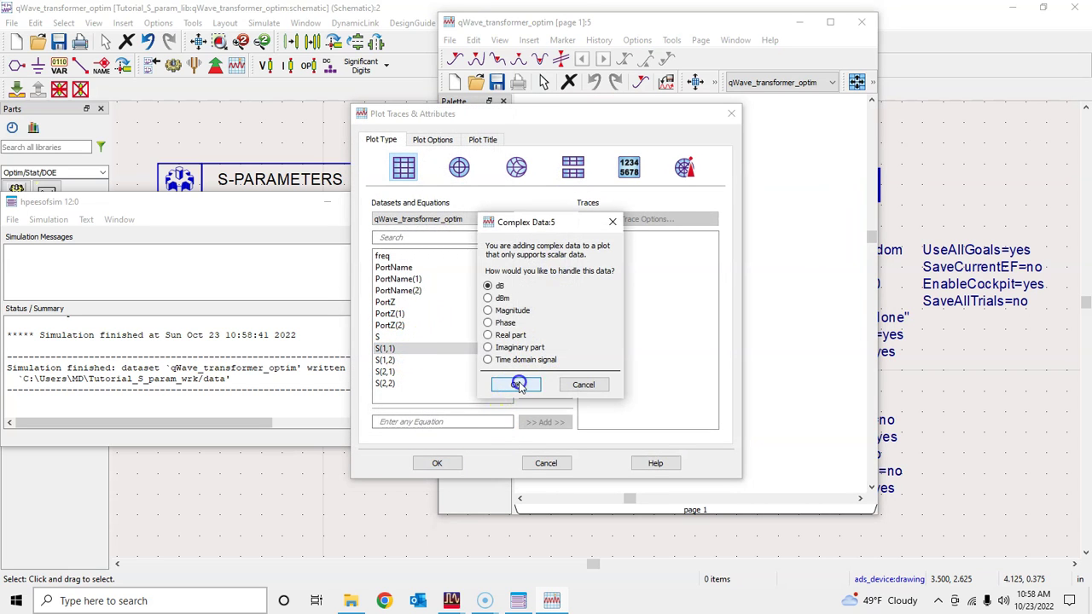
click(500, 383)
click(438, 464)
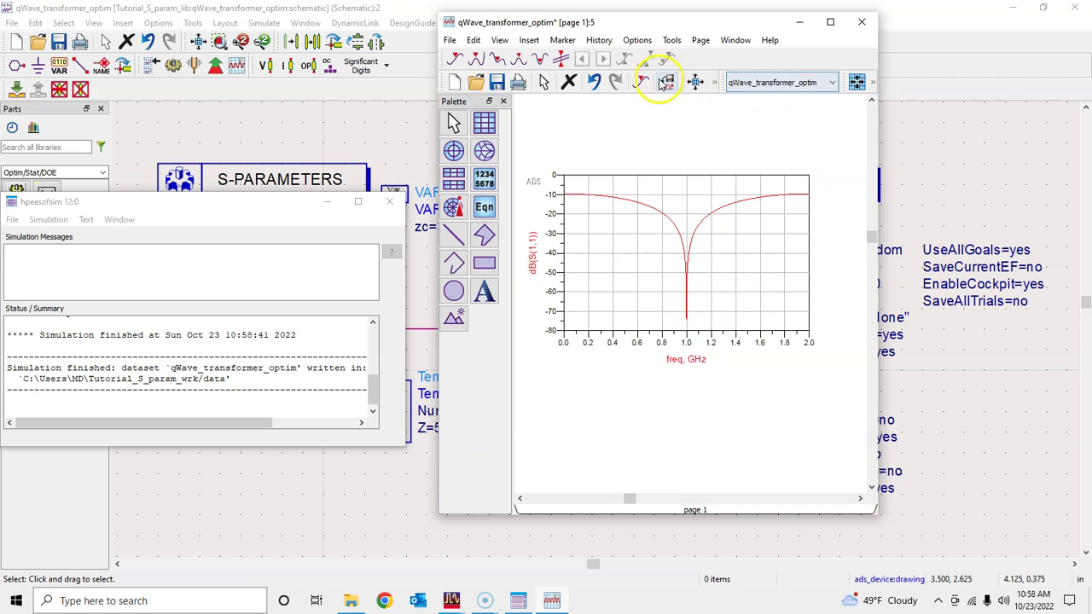
Fit the plot to the view, save the data display, and return to the schematic
click(695, 81)
click(498, 81)
click(926, 166)
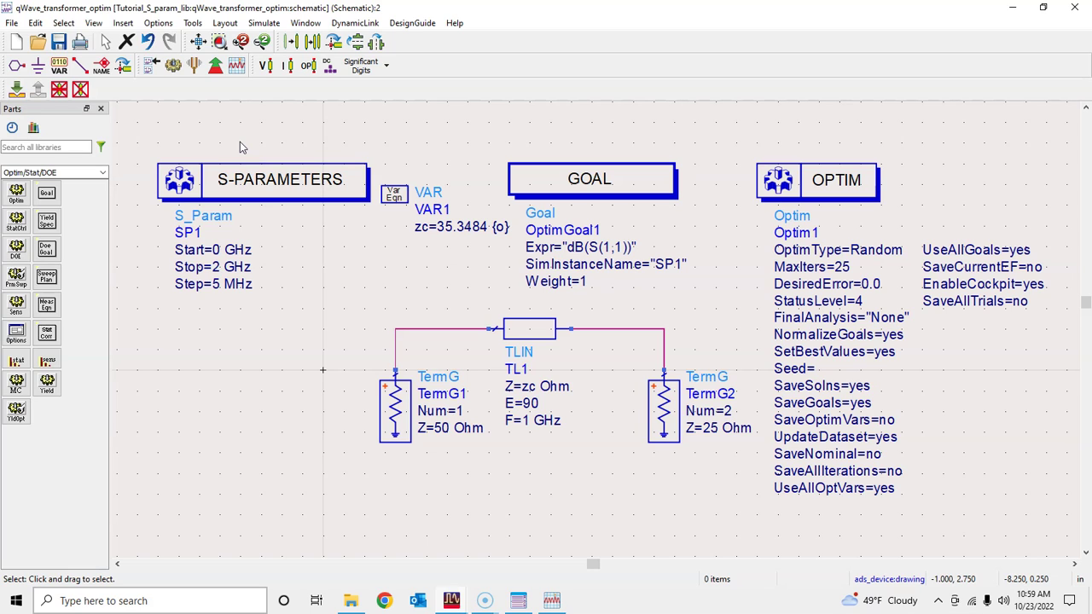
Switch the Parts palette to TLines-Microstrip and browse its microstrip parts
click(103, 172)
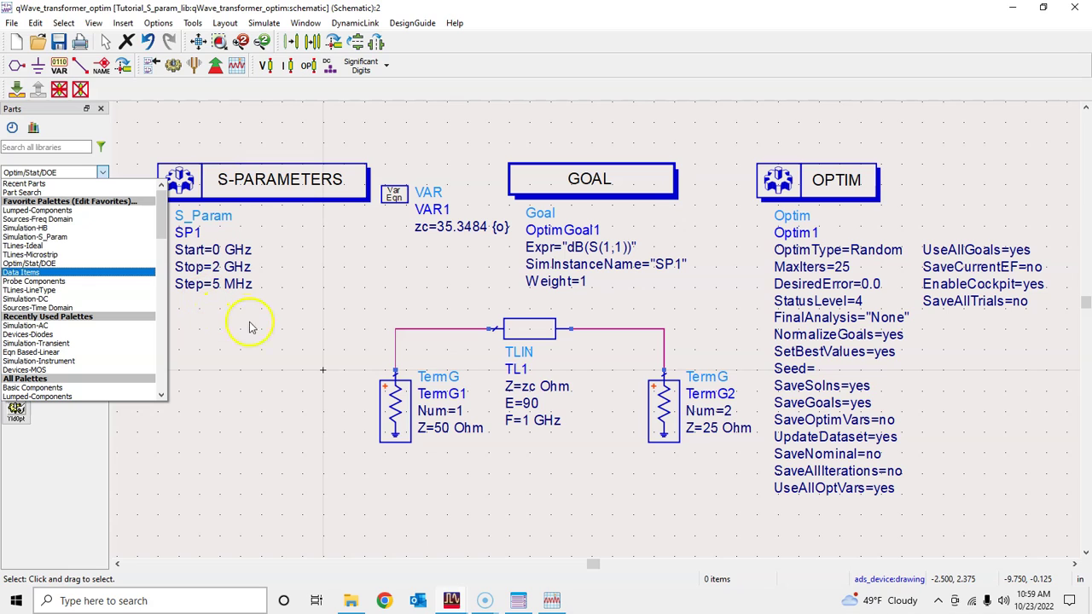
click(86, 254)
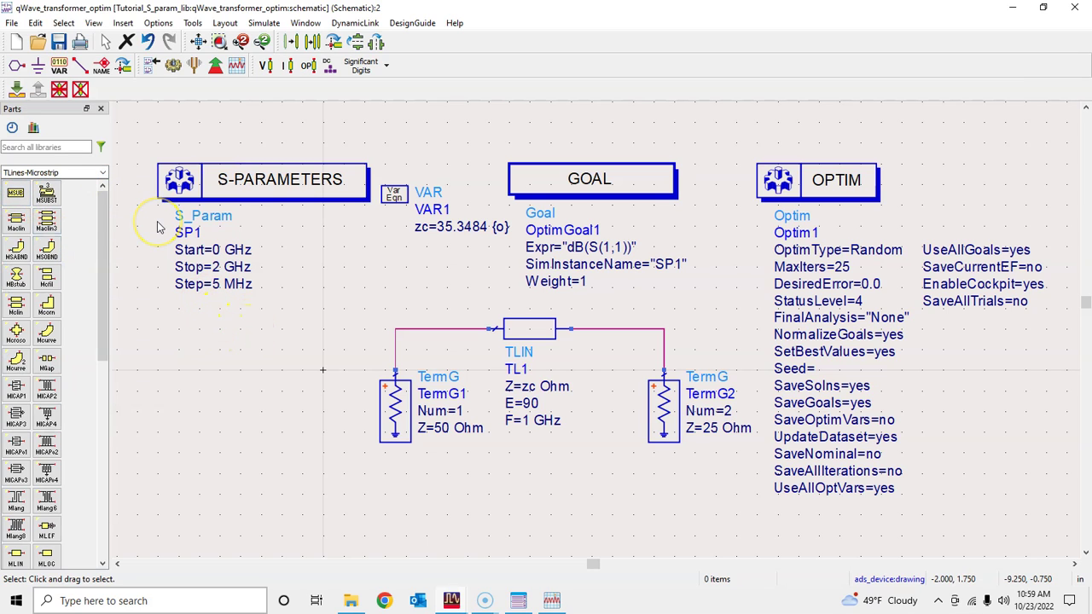
click(102, 172)
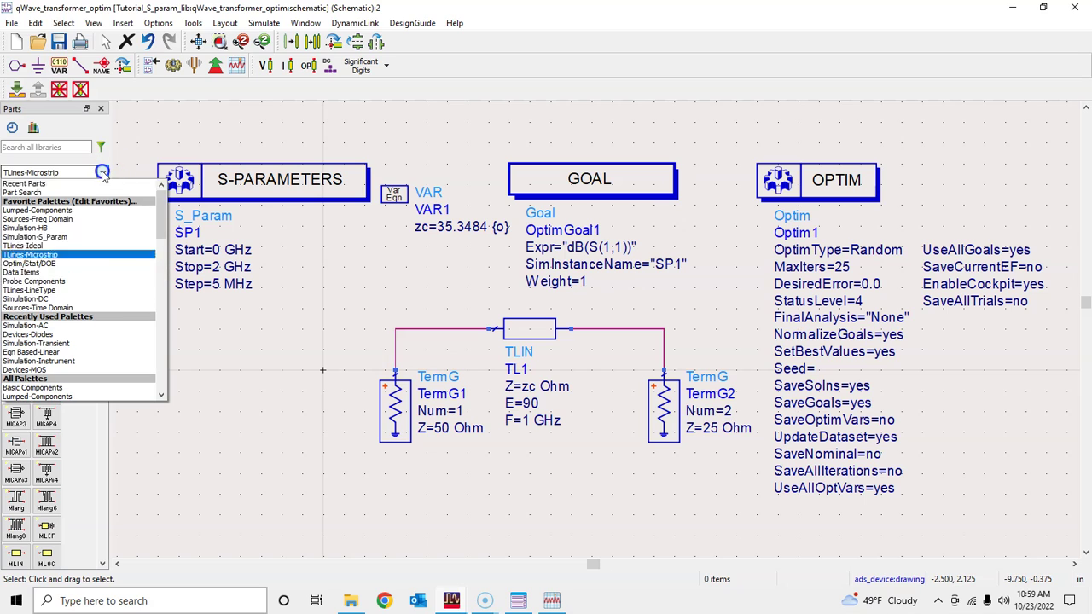
click(62, 257)
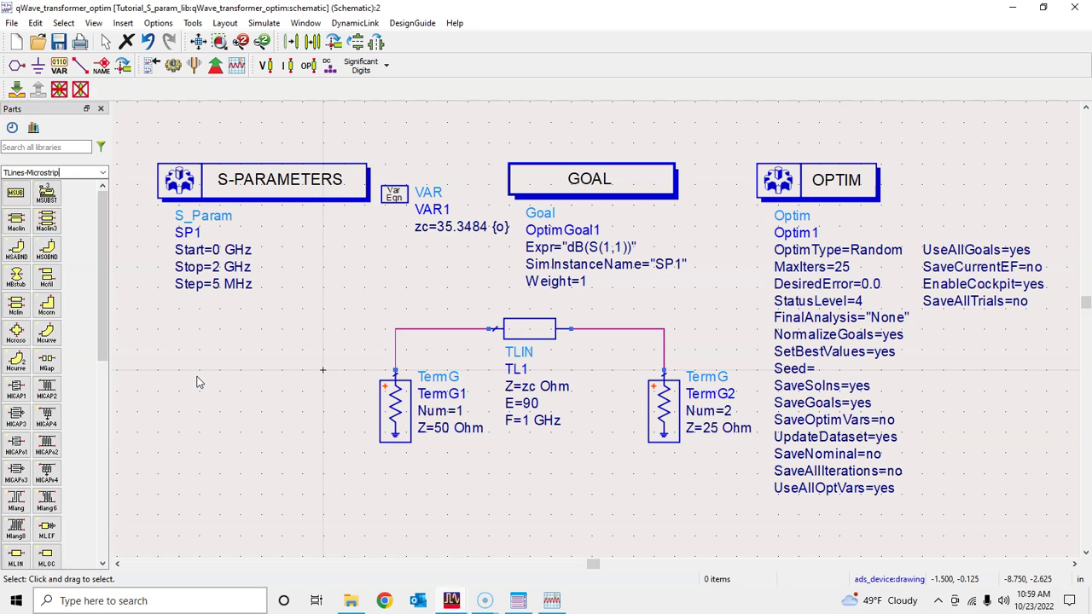
click(240, 410)
click(226, 434)
click(227, 445)
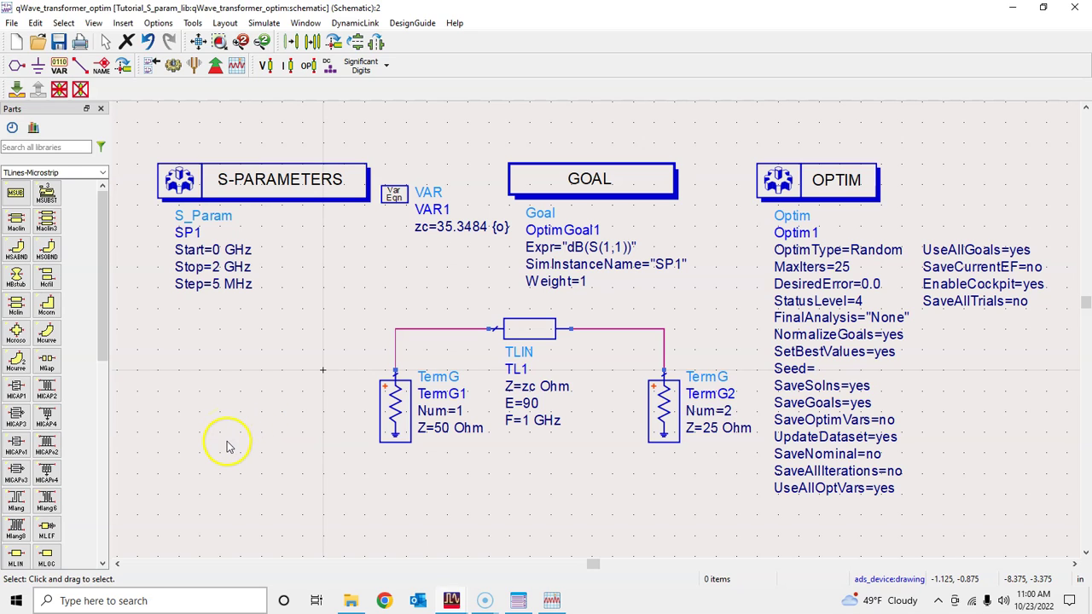